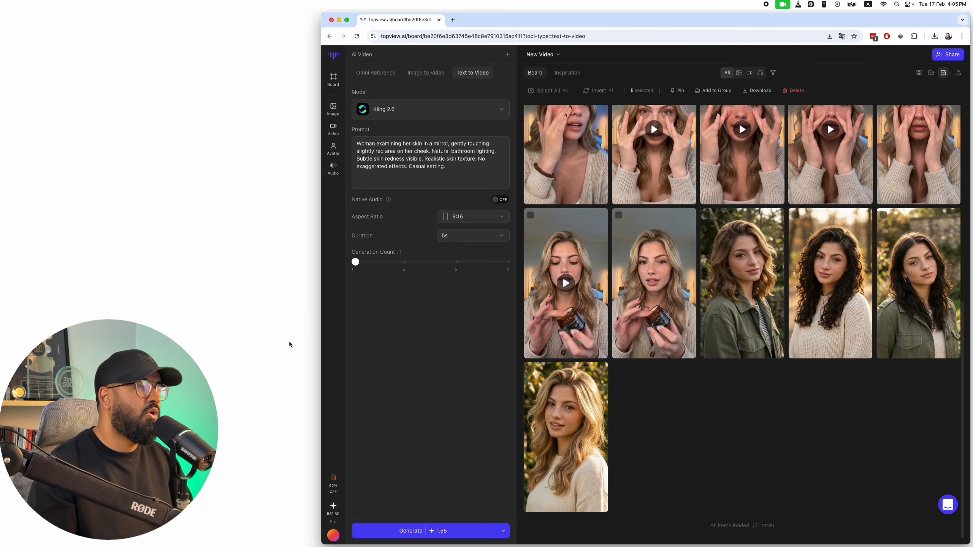
- Look through the generated influencer clips and portraits on the board, ticking the still of the blonde woman holding the jar
scroll(619, 279, "down", 5)
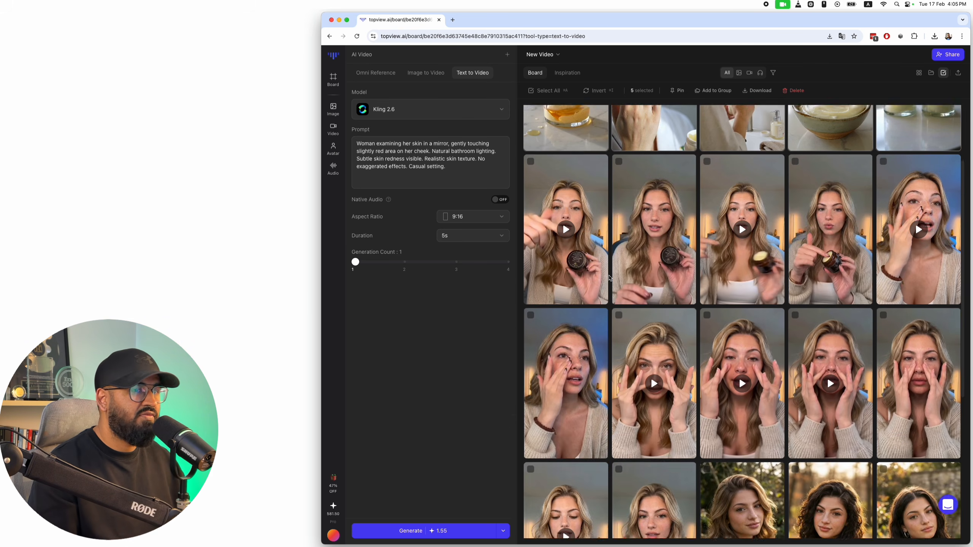
left_click(638, 333)
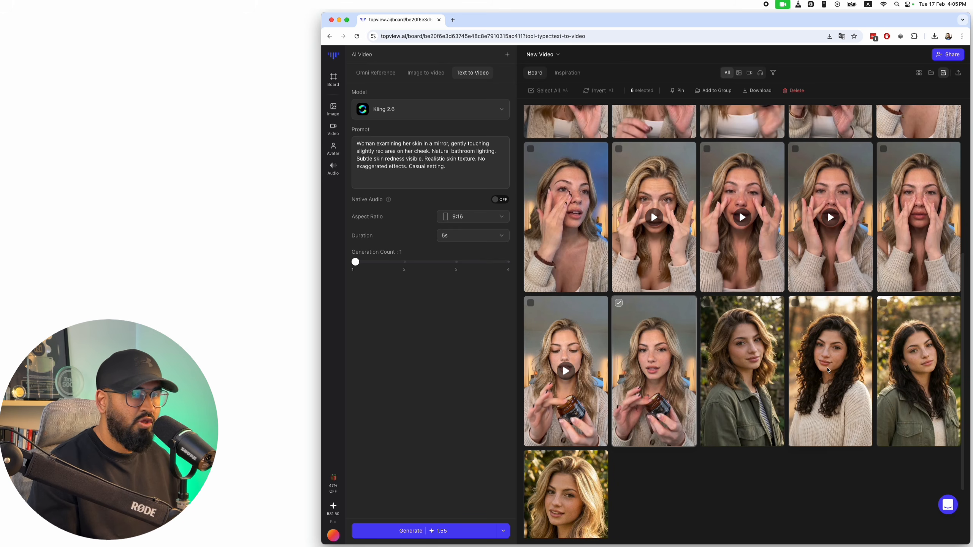
scroll(849, 398, "down", 3)
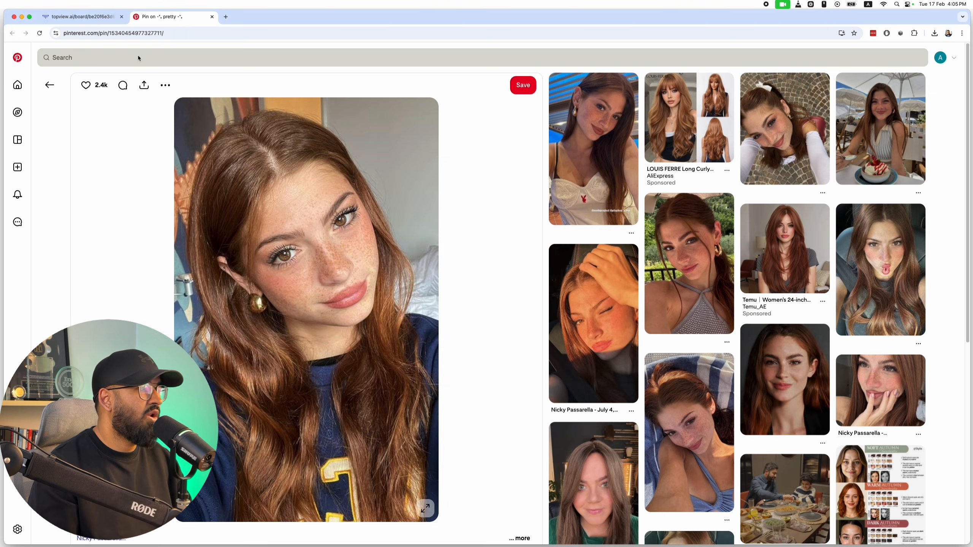
- Search Pinterest for "pretty influencer", open the pin of the freckled auburn-haired woman in the navy sweater, and bring up its image options
left_click(139, 56)
left_click(125, 108)
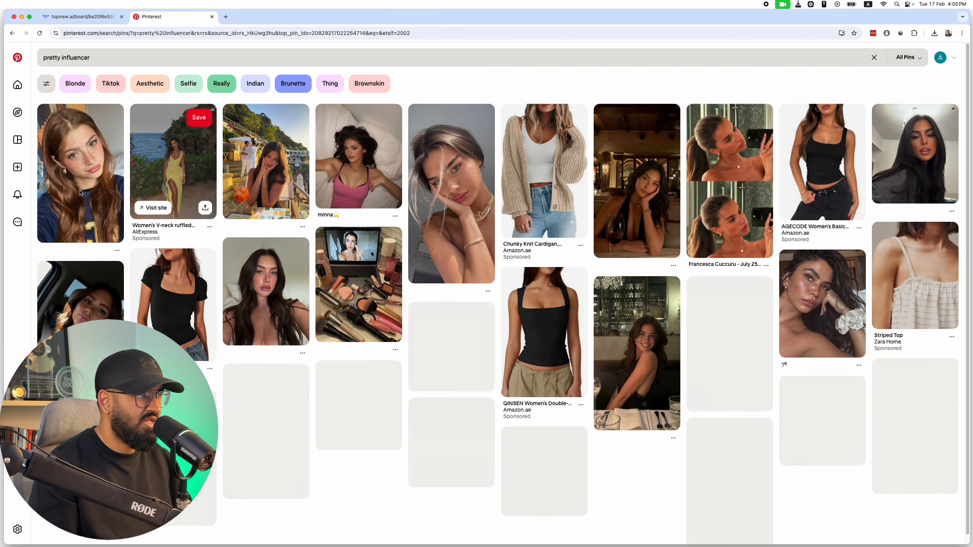
left_click(88, 187)
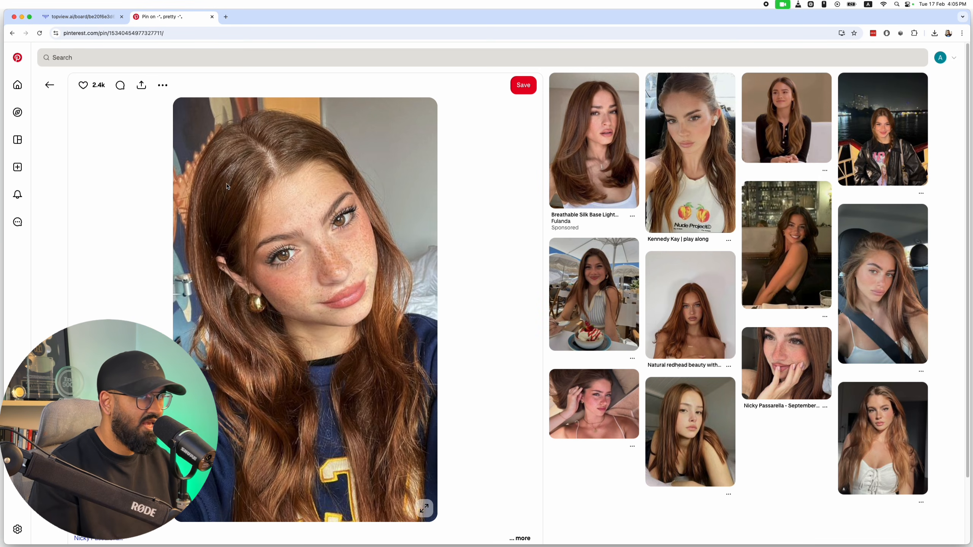
right_click(282, 188)
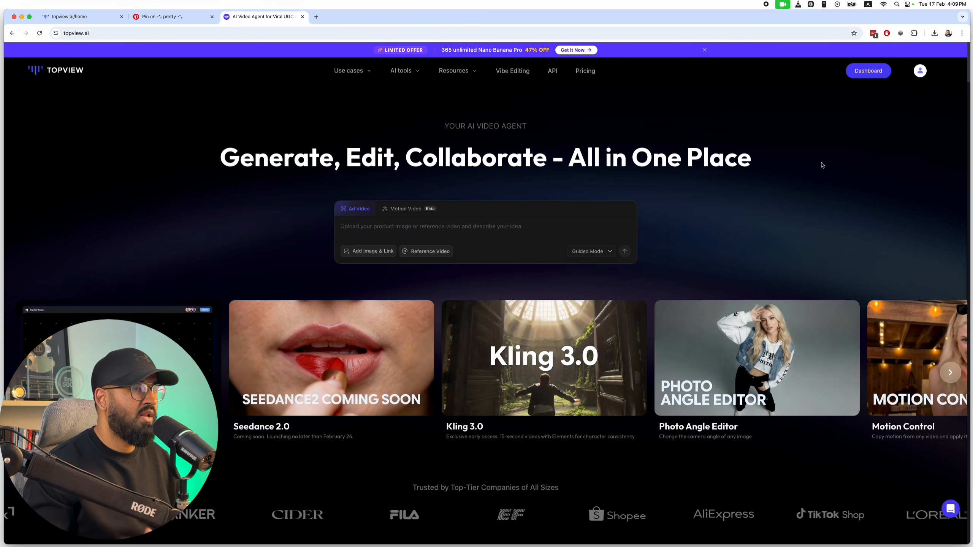
- Switch to Topview, open Image Edit with the Nano Banana Pro model, and upload the Pinterest portrait as the reference image
left_click(77, 16)
mouse_move(16, 150)
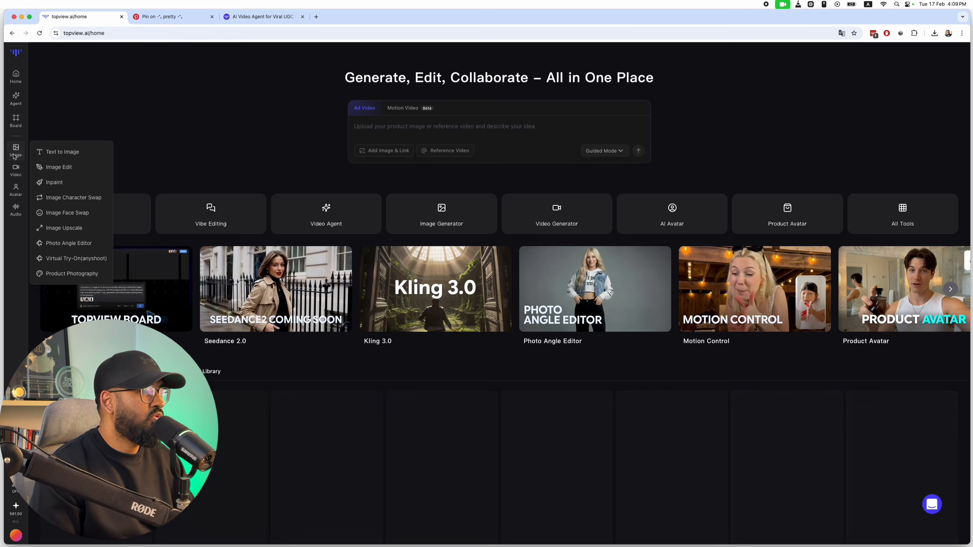
left_click(67, 172)
left_click(101, 108)
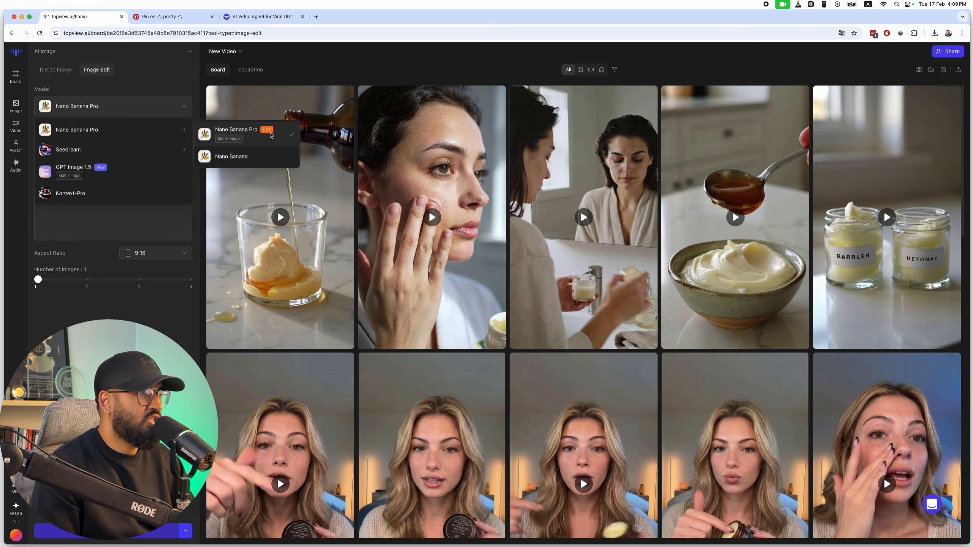
left_click(238, 132)
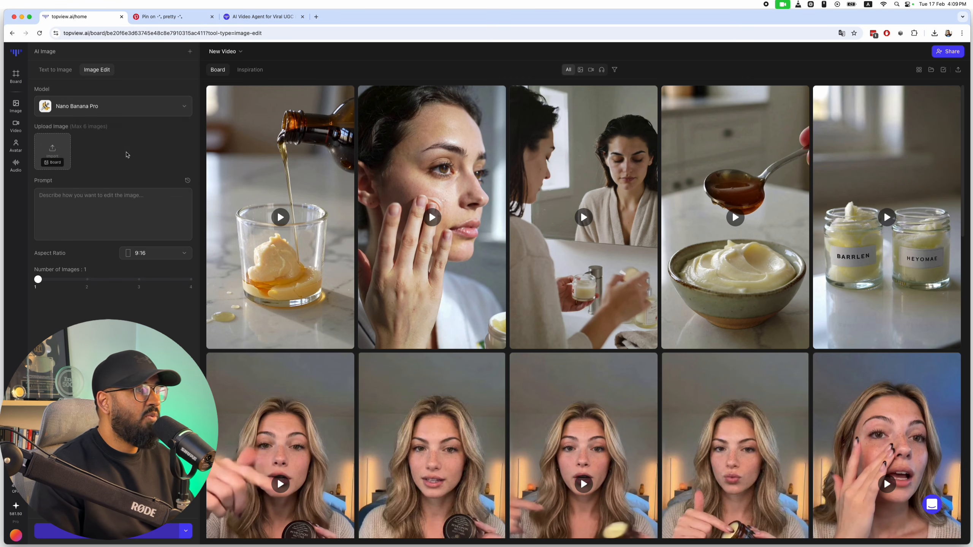
left_click(52, 151)
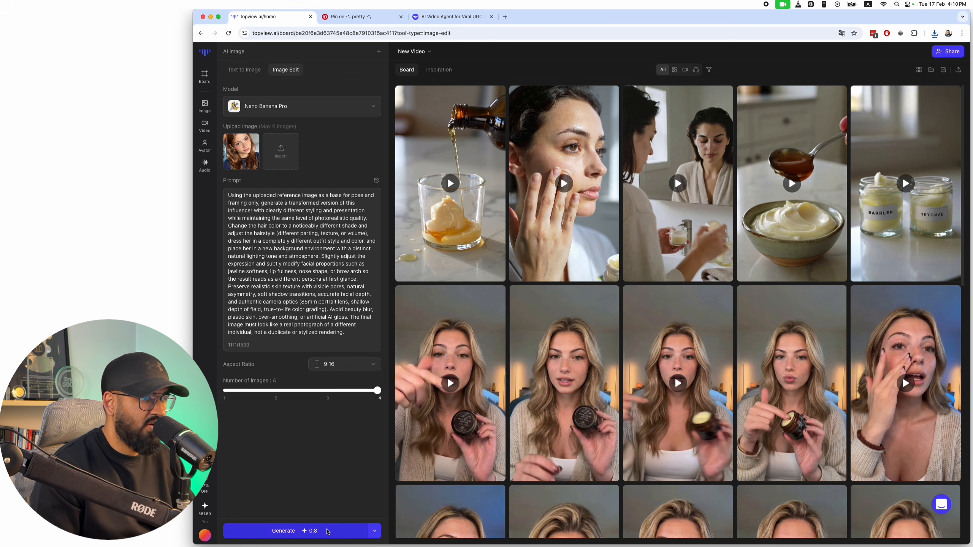
- Review the generated influencer portraits at the end of the board and choose the blonde woman in the cream sweater
scroll(709, 220, "down", 10)
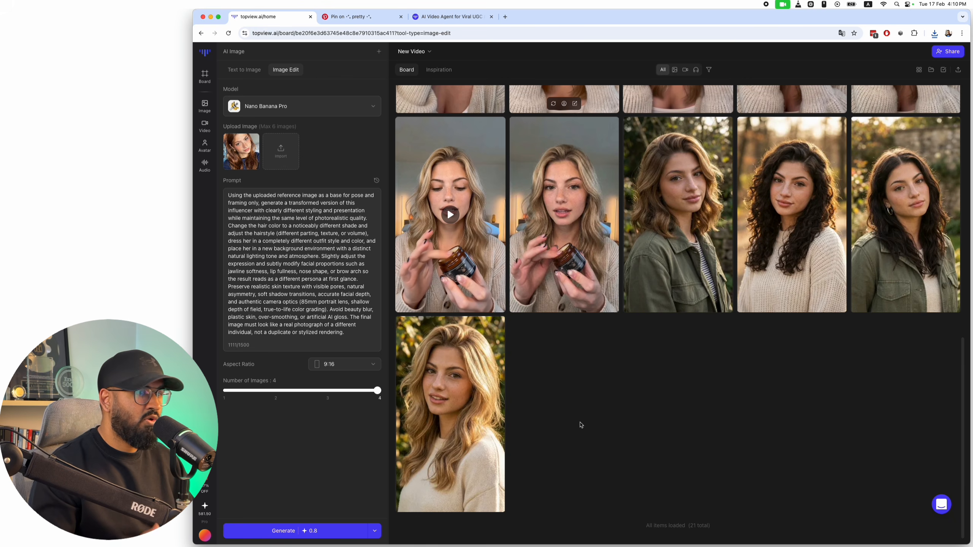
left_click(500, 420)
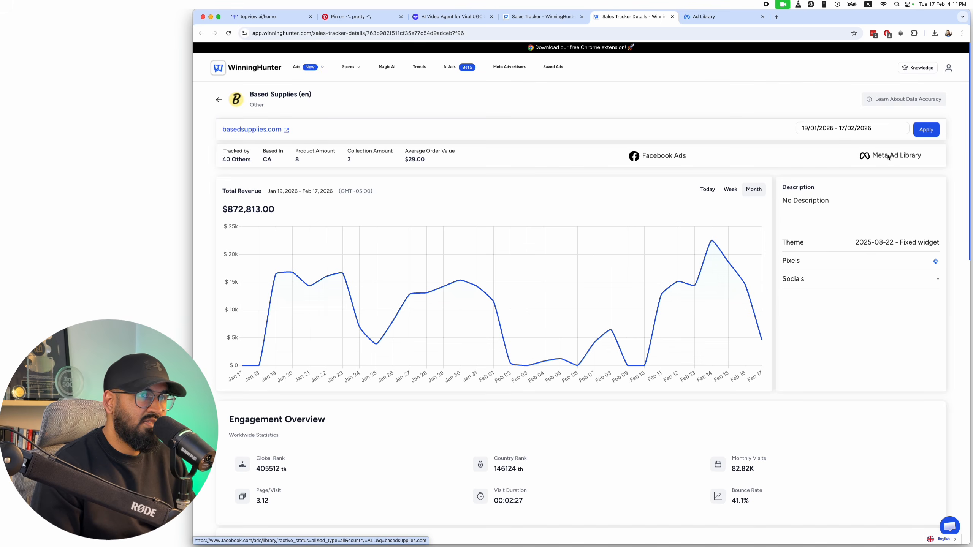
- Open the Based Supplies store's ads in the Meta Ad Library and examine the beef tallow video creatives
left_click(888, 157)
scroll(732, 199, "down", 10)
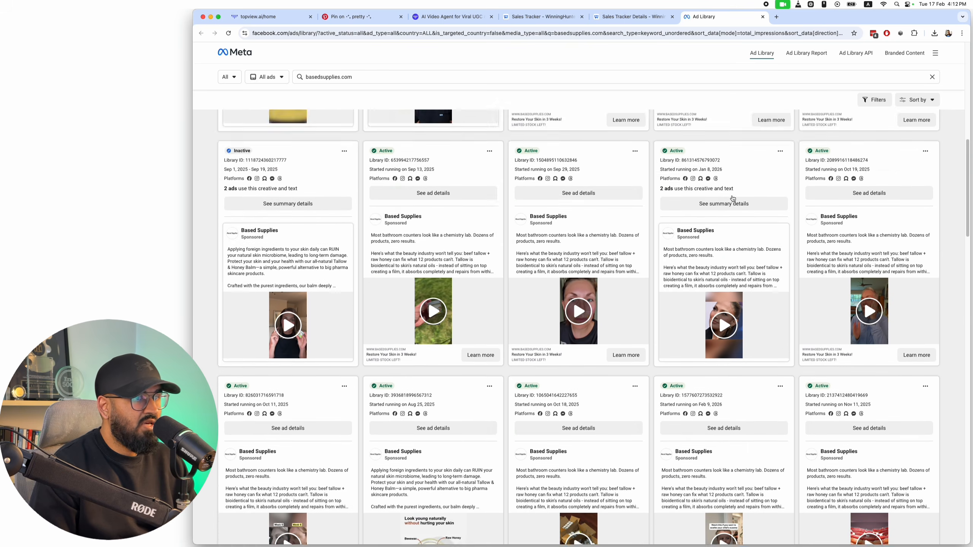
scroll(732, 199, "up", 10)
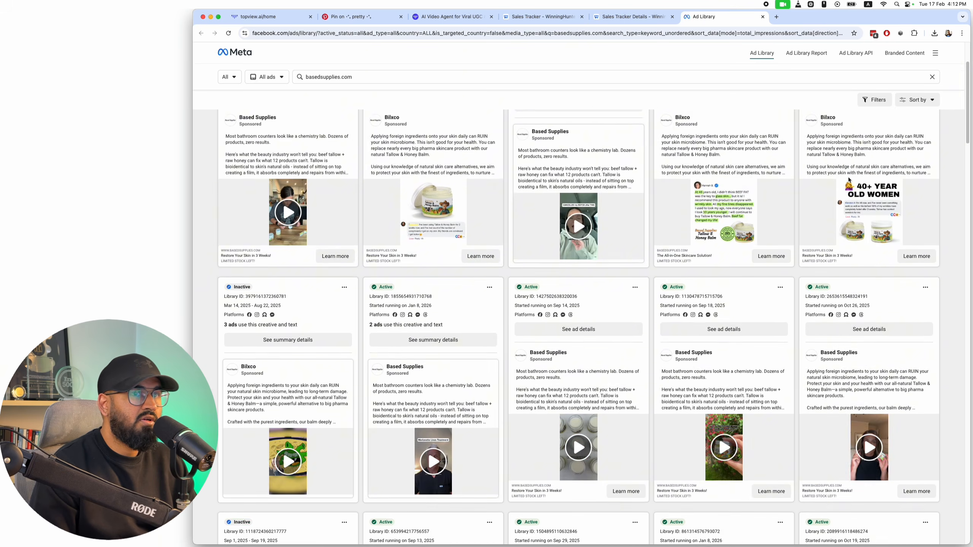
scroll(848, 179, "up", 5)
scroll(763, 193, "down", 15)
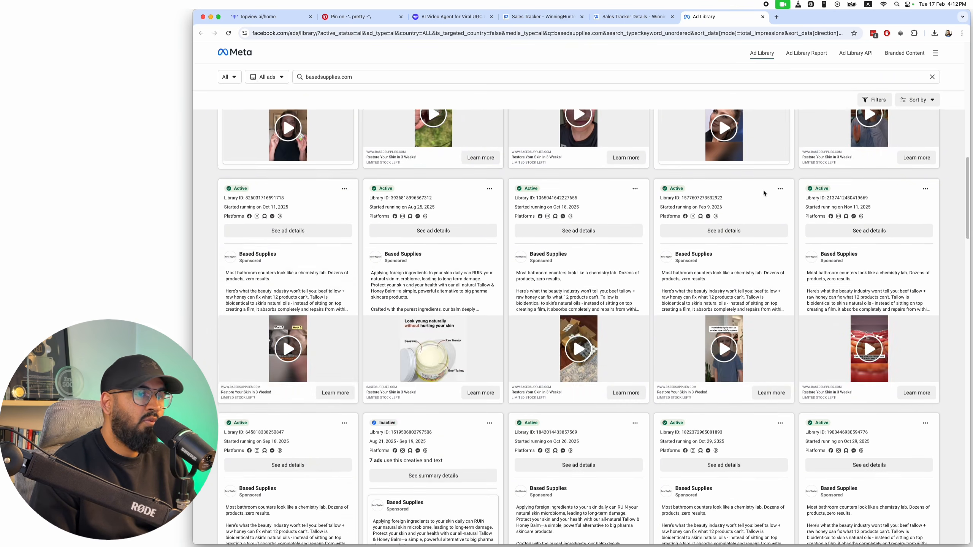
scroll(763, 193, "down", 15)
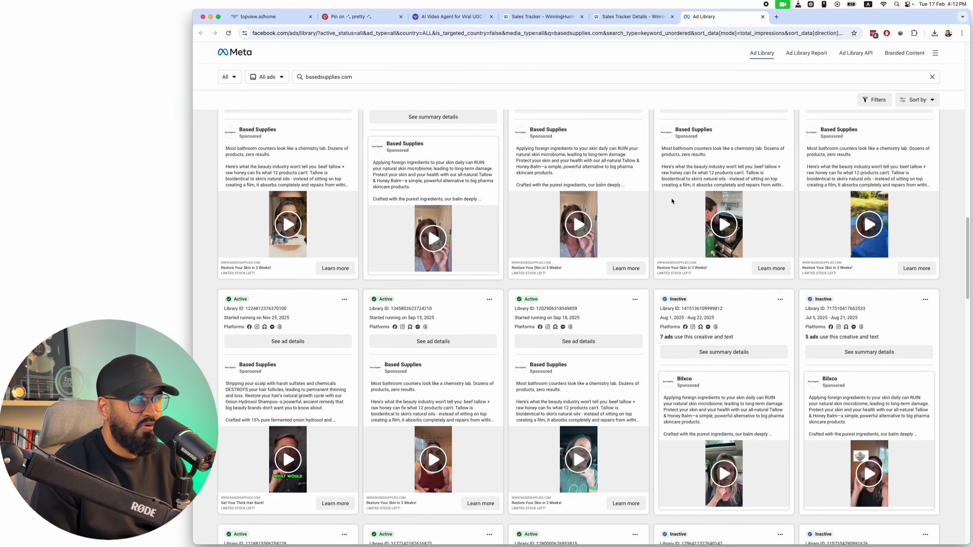
scroll(672, 201, "down", 10)
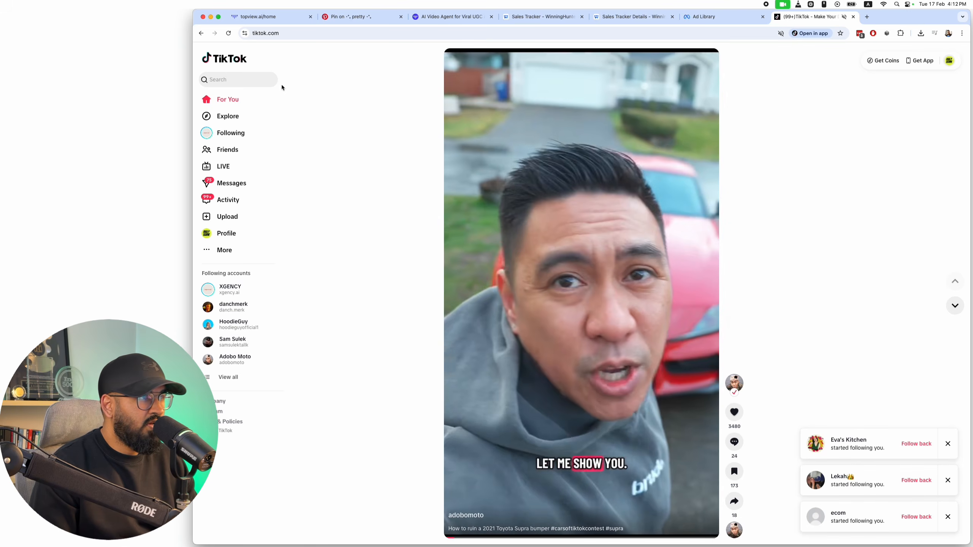
- Search TikTok for "beef tallow" and open the first video in the top results
left_click(281, 82)
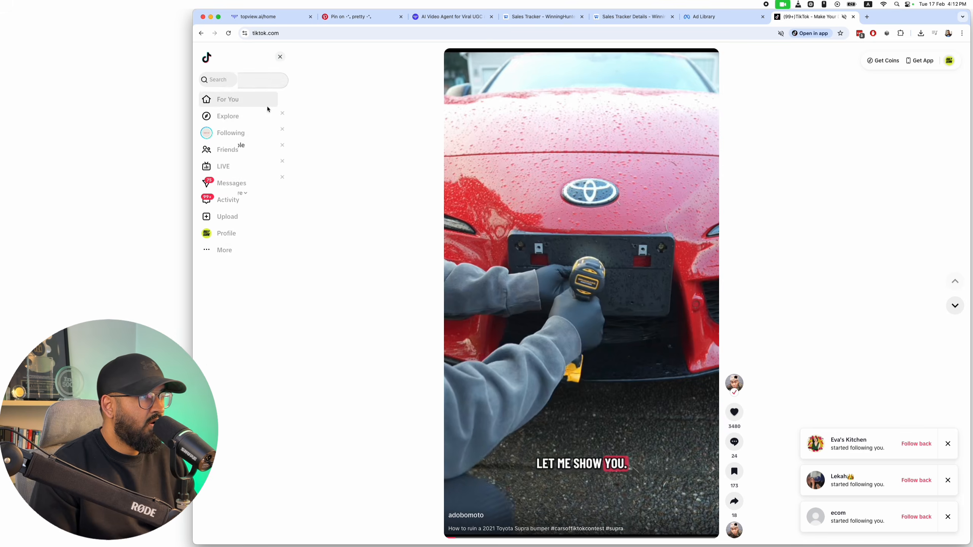
left_click(254, 110)
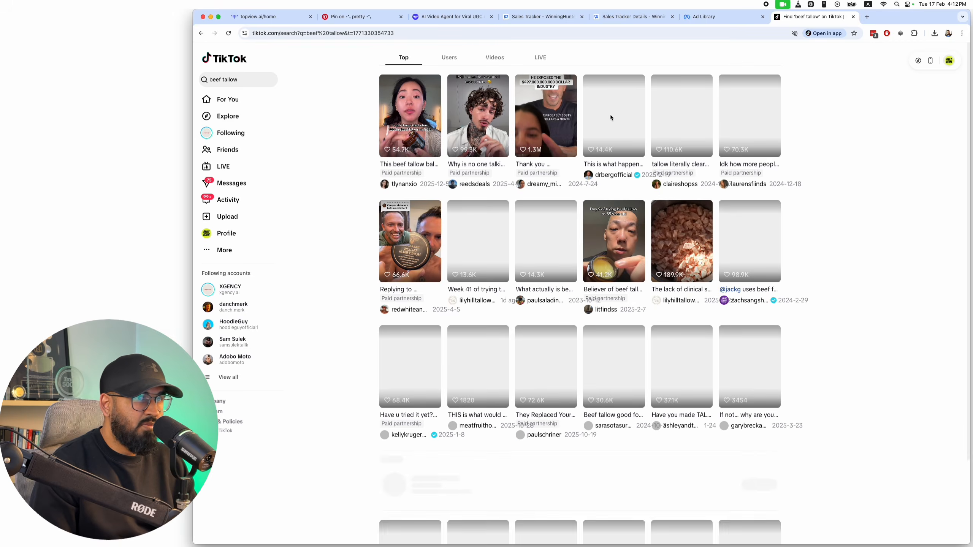
left_click(427, 113)
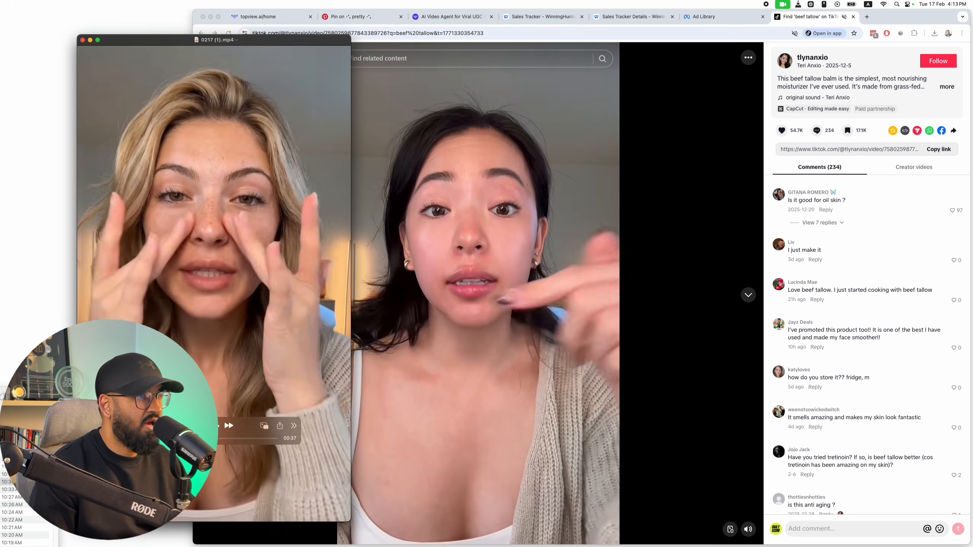
- Move the video player window clear of the browser and copy the link of the open TikTok video
left_click_drag(322, 40, 17, 24)
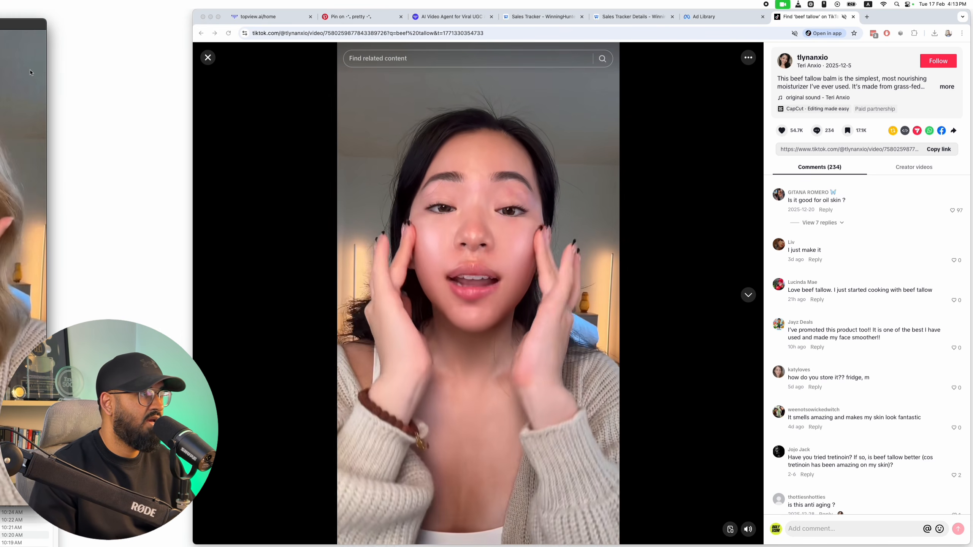
left_click_drag(34, 63, 0, 61)
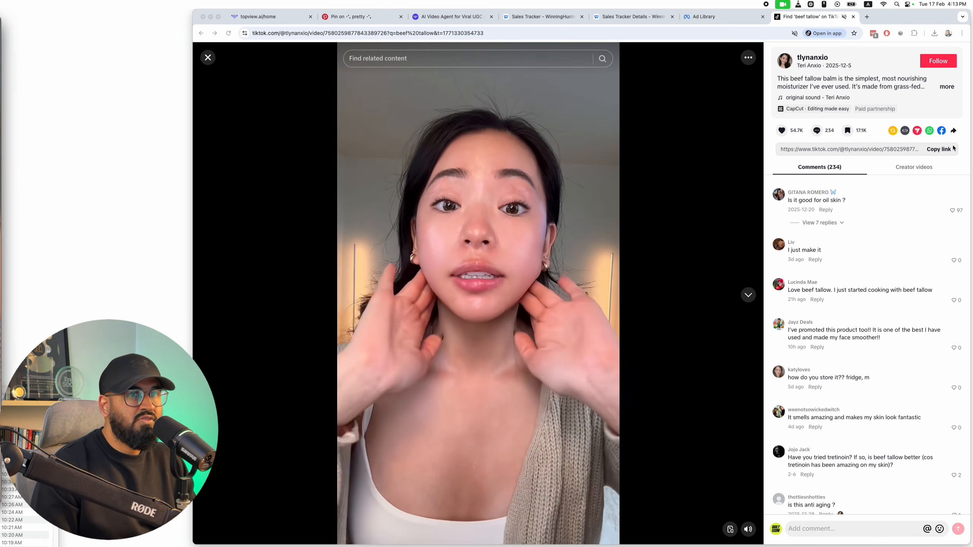
left_click(951, 150)
- Open snaptik.app in a new tab and submit the copied TikTok link for download
key("super+t")
type("snaptik.app")
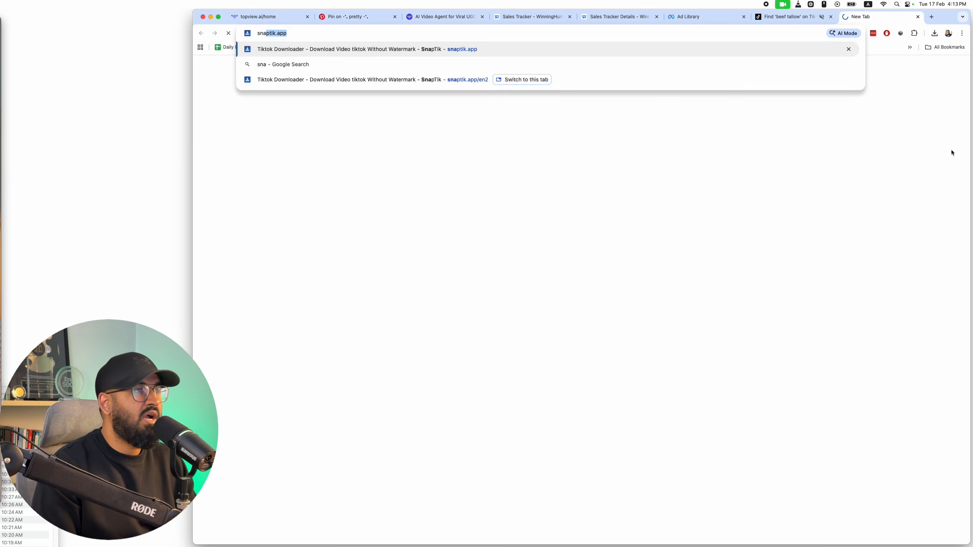
key("Return")
key("super+v")
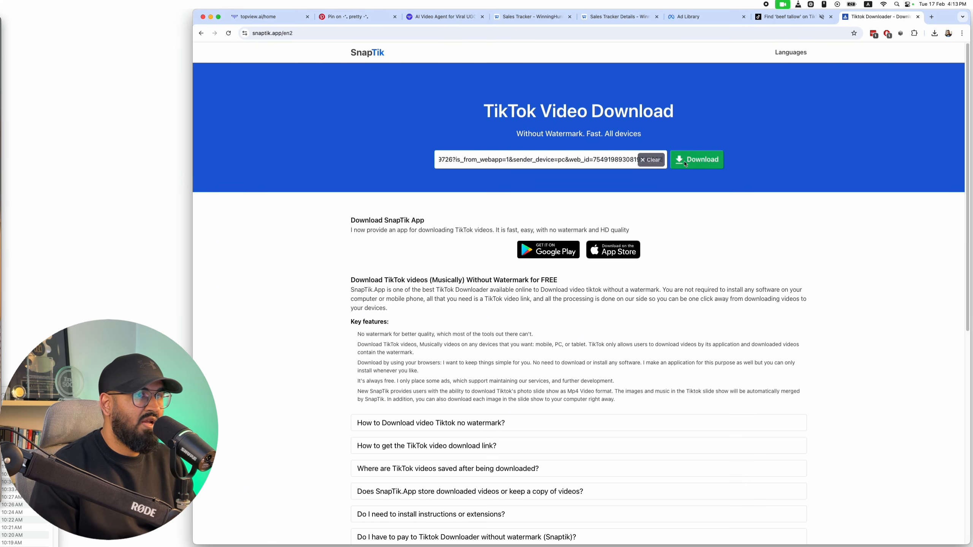
left_click(744, 83)
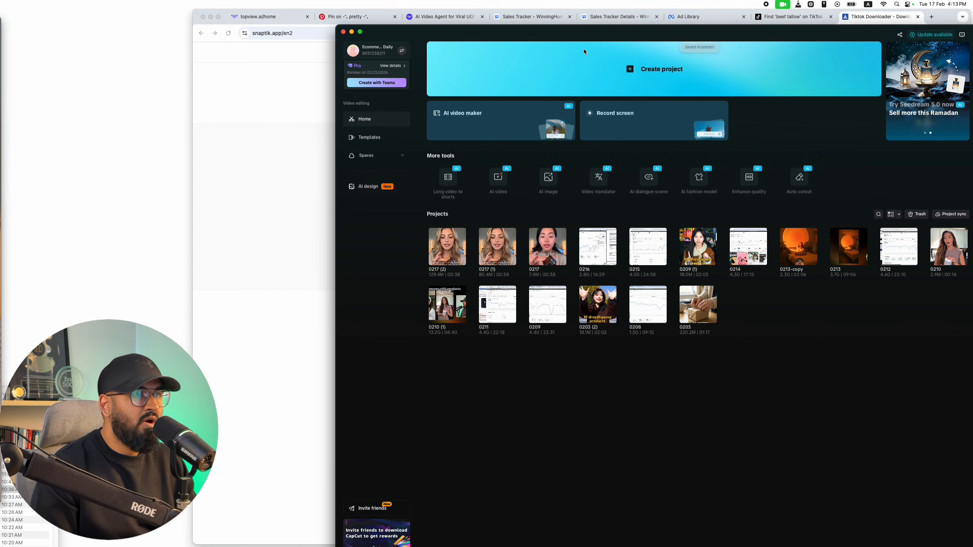
- Create a new CapCut project, arrange its window beside the browser, and place the imported TikTok clip on the timeline
left_click_drag(554, 36, 481, 27)
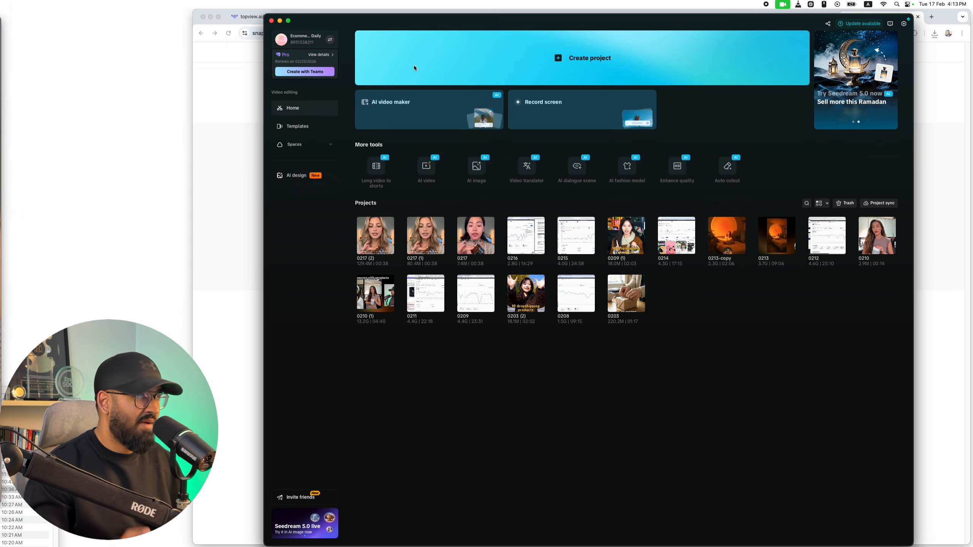
left_click(539, 58)
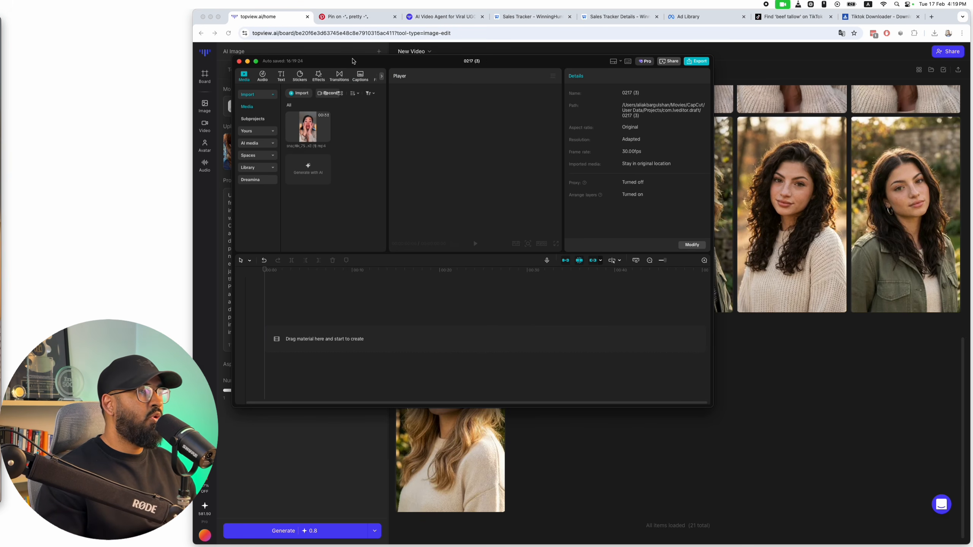
left_click_drag(354, 61, 972, 152)
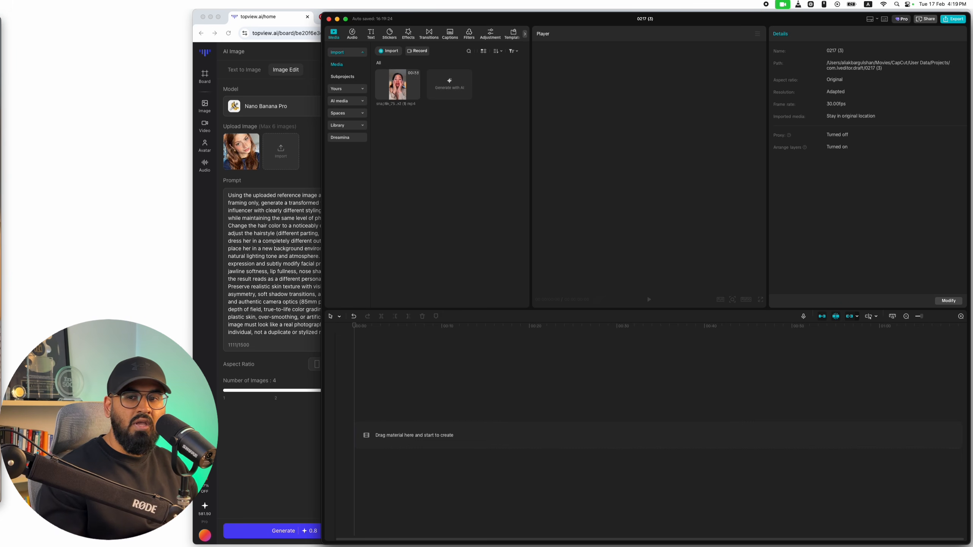
left_click_drag(862, 546, 691, 445)
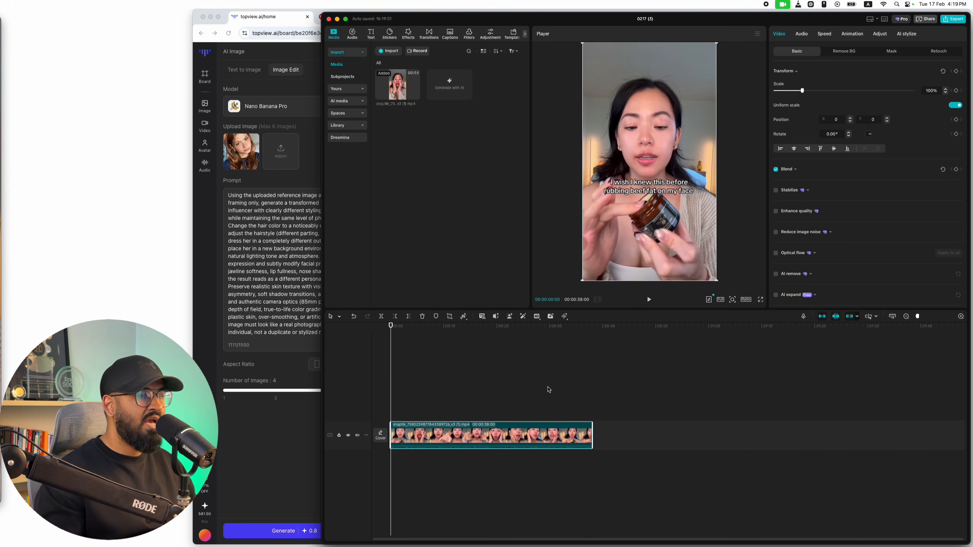
- Scrub the opening seconds of the timeline clip to study its scene changes, and compare them with the images on the Topview board
scroll(423, 376, "up", 3)
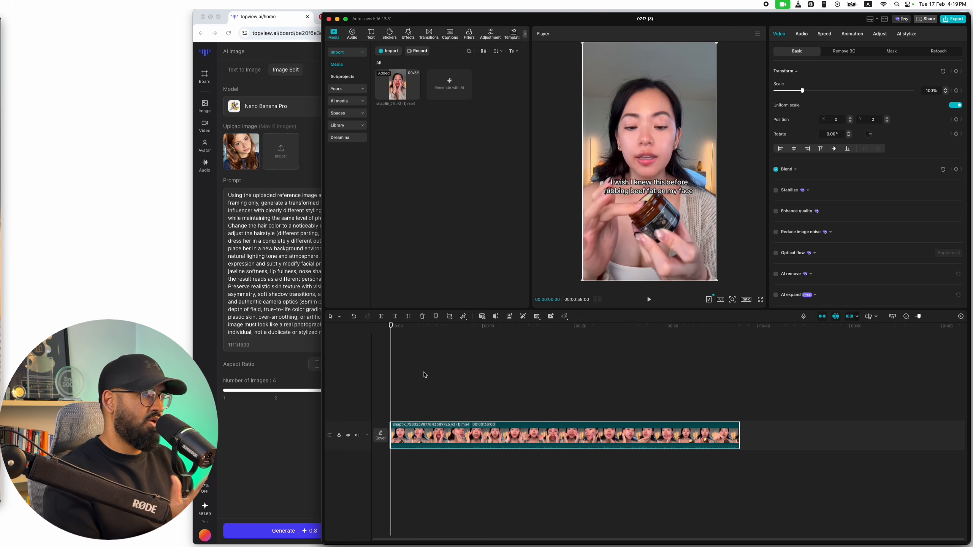
left_click_drag(400, 377, 419, 381)
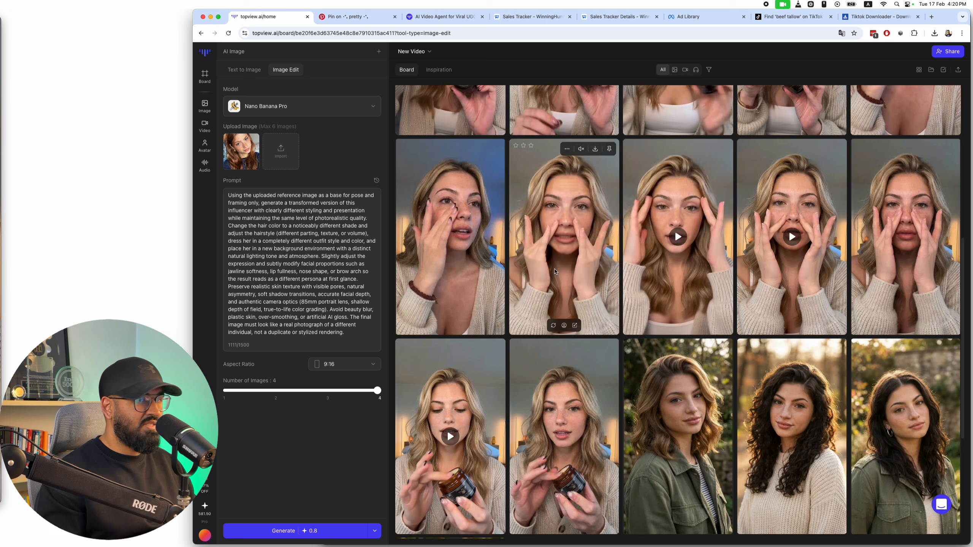
scroll(603, 345, "down", 5)
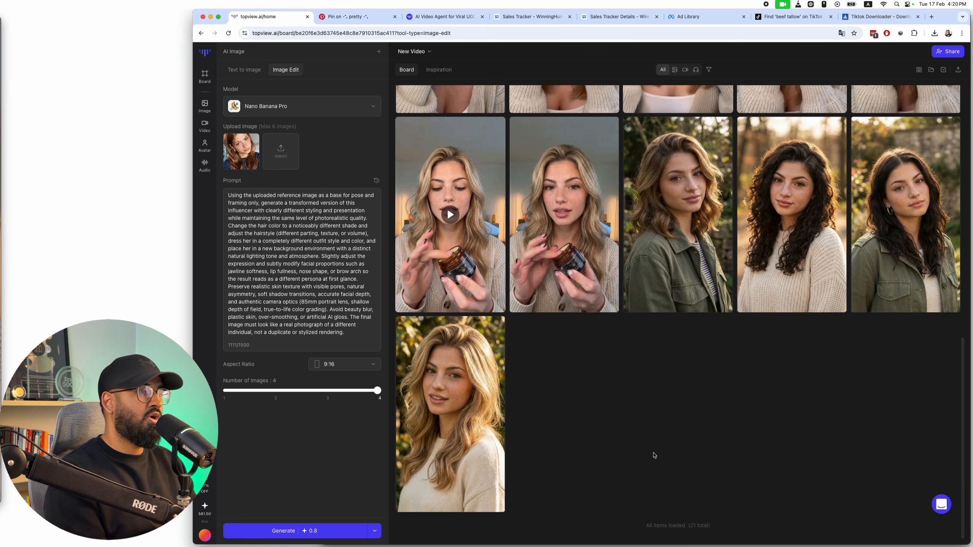
- Switch back to CapCut, scrub the clip's opening shots again to find reference frames, and return to the Topview board
key("super+Tab")
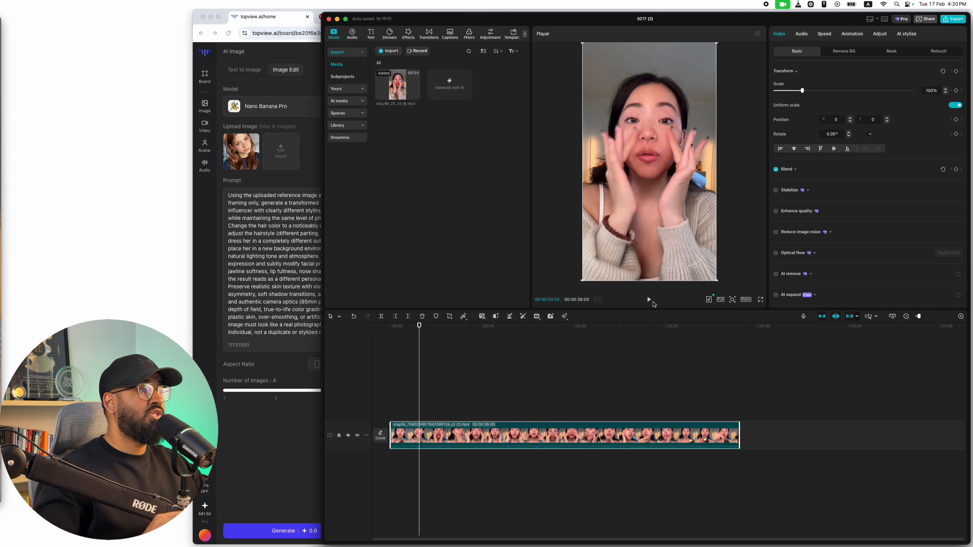
left_click(396, 368)
left_click(402, 371)
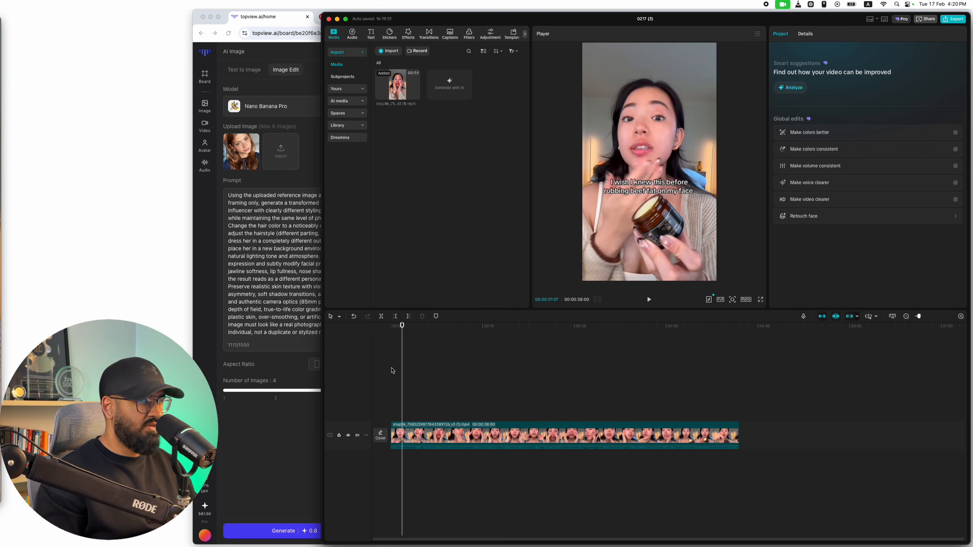
left_click_drag(393, 371, 462, 384)
left_click(275, 410)
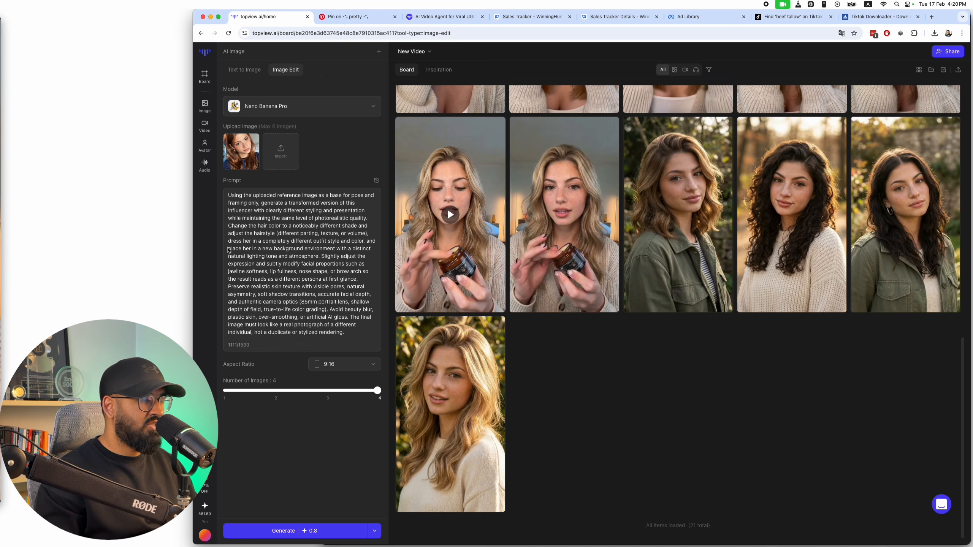
- Switch to CapCut, find where the opening shot ends, and split the TikTok clip at 00:00:03:00
key("ctrl+Up")
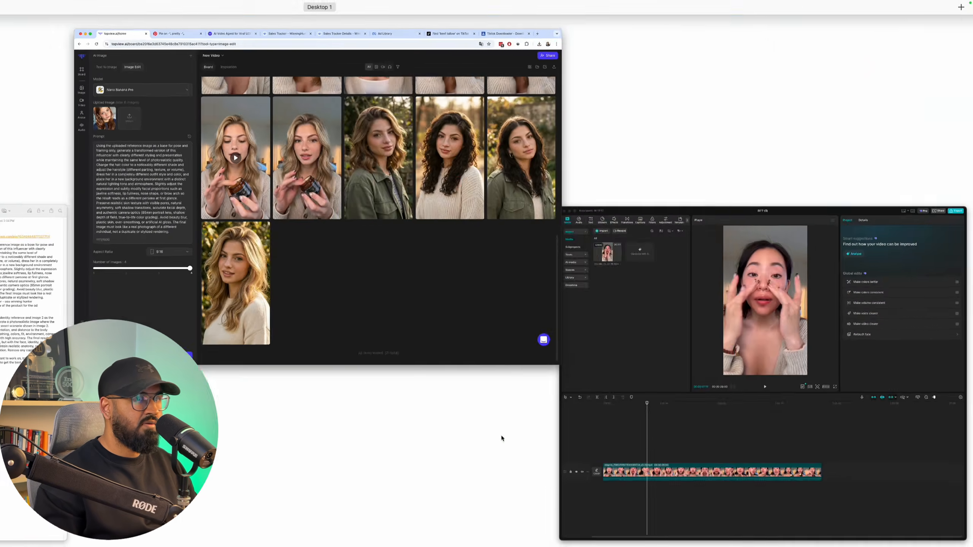
left_click(502, 439)
mouse_move(460, 393)
left_mouse_down()
mouse_move(404, 395)
mouse_move(466, 403)
left_mouse_up()
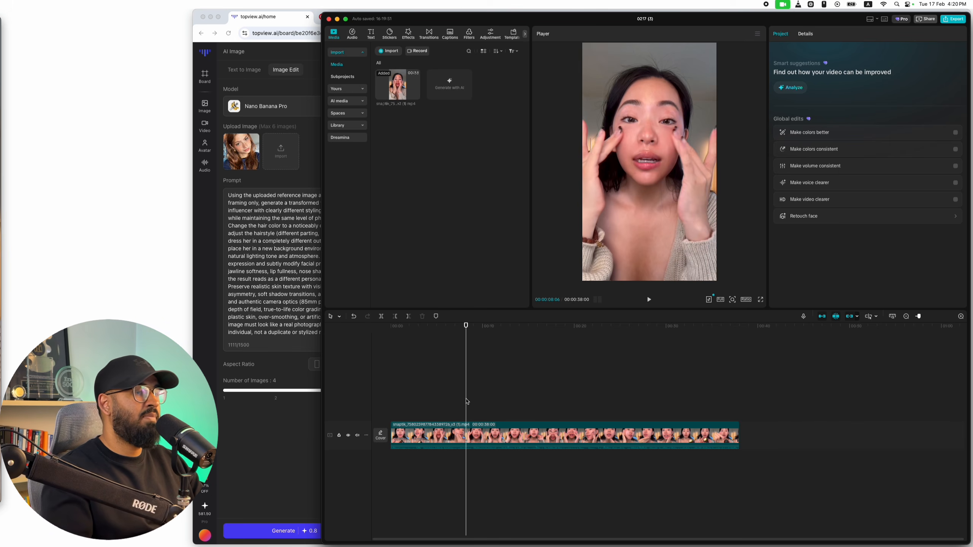
key("Home")
key("super+equal")
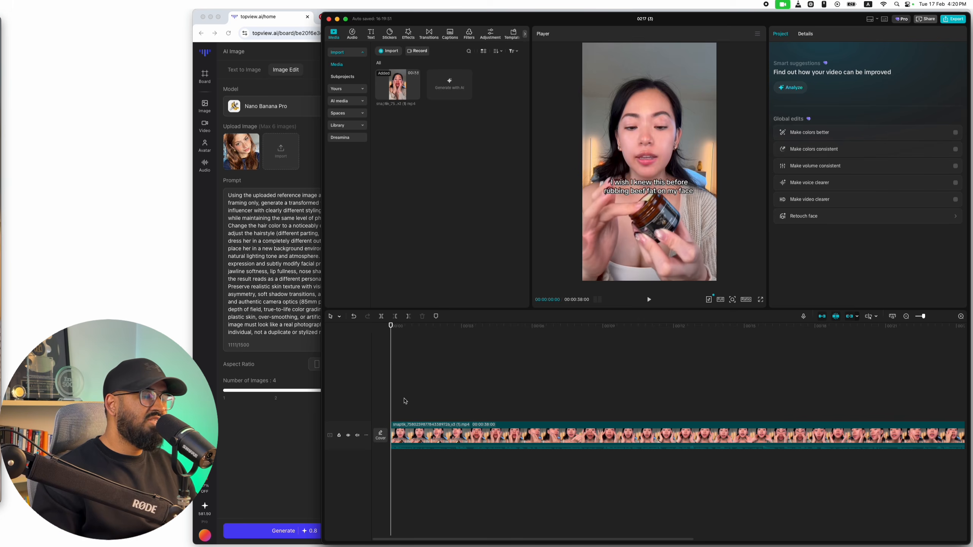
left_click_drag(393, 395, 462, 360)
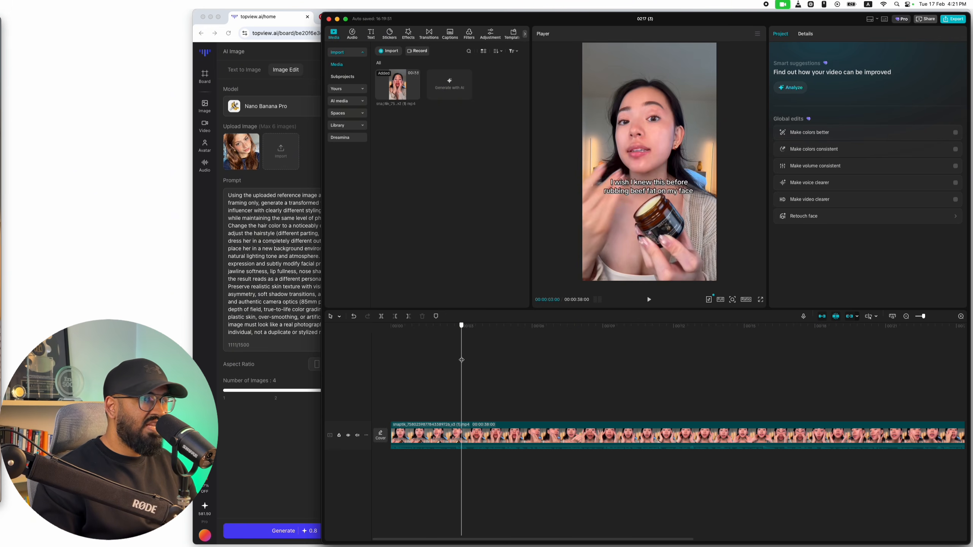
left_click(463, 428)
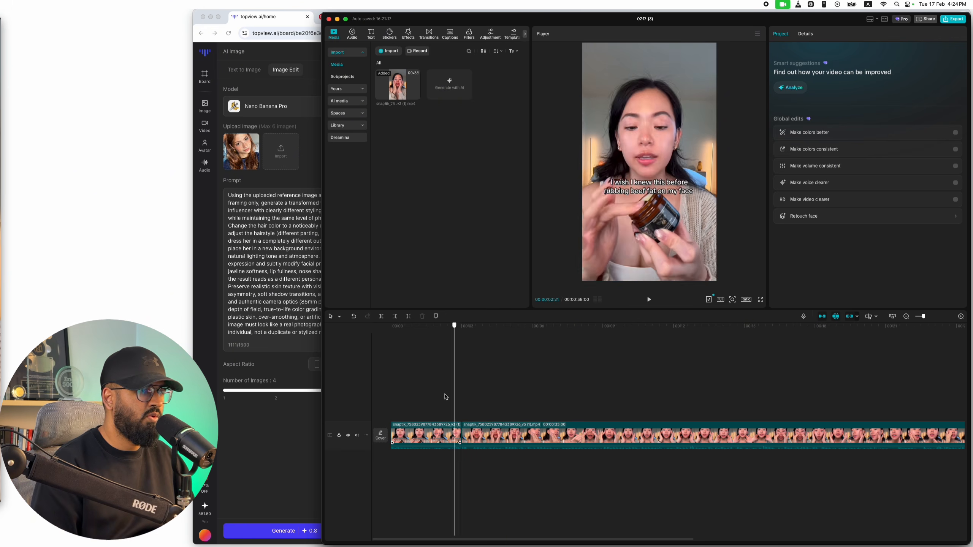
- Export the clip's very first frame, at 00:00:00:00, as a still image
left_click_drag(446, 397, 387, 397)
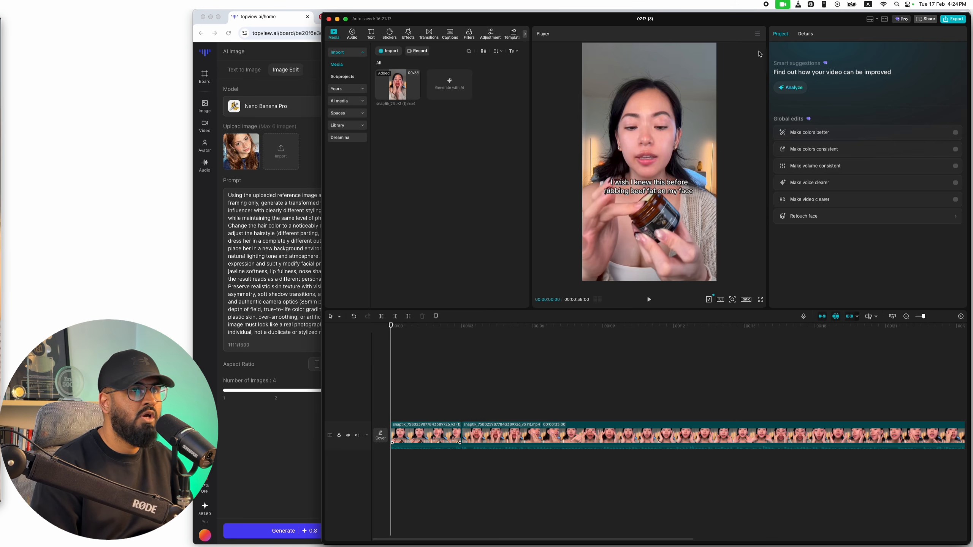
left_click(758, 35)
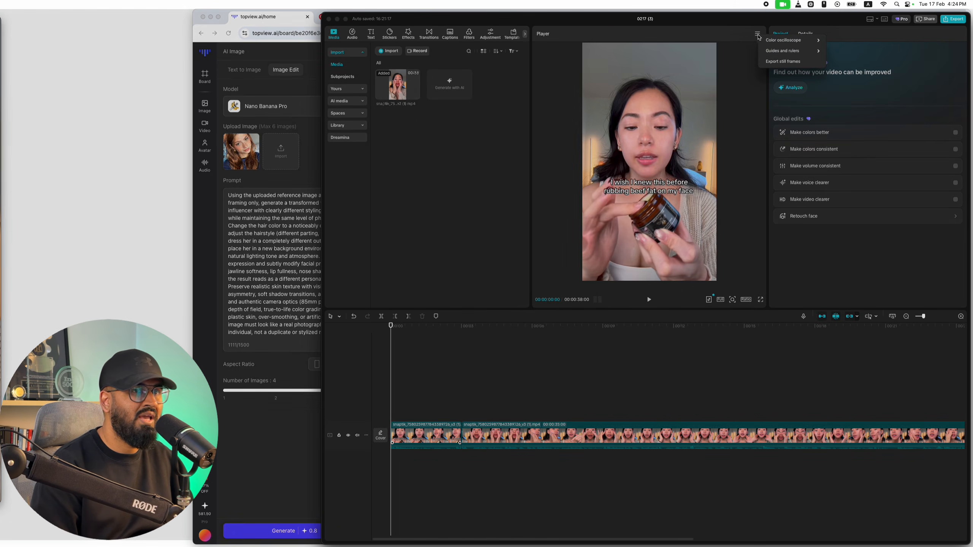
left_click(779, 62)
left_click(745, 351)
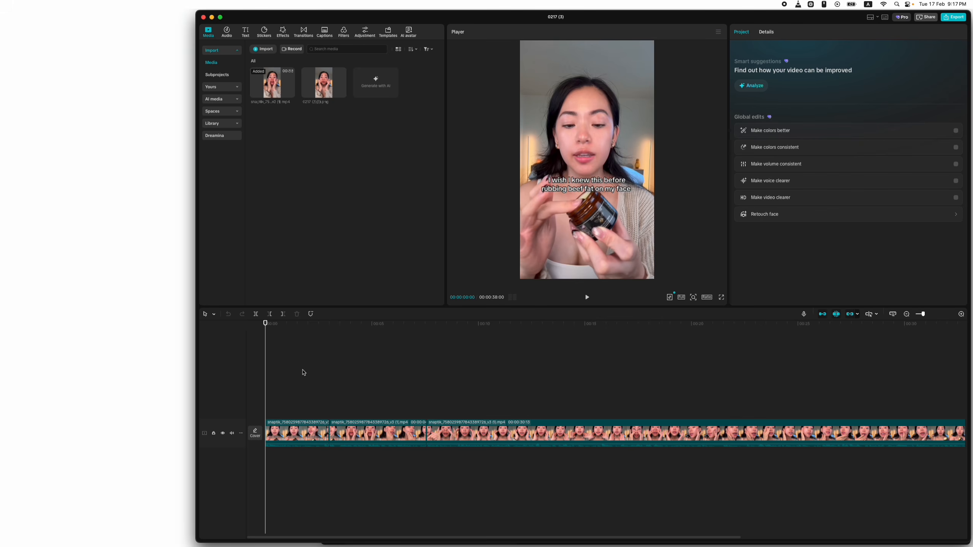
- Export only the opening segment of the split clip as an mp4 with a new title, and recheck its first moments on the timeline
left_click_drag(267, 387, 289, 387)
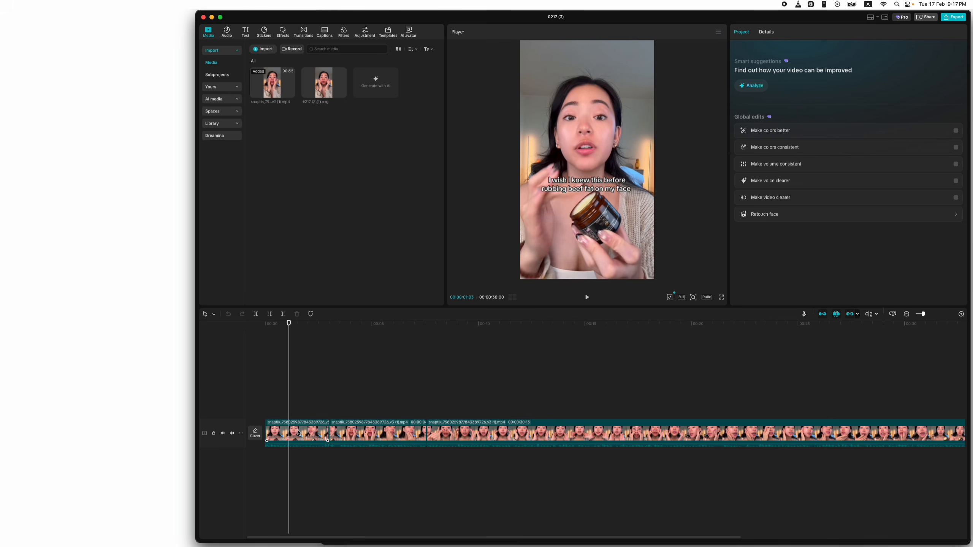
left_click(298, 432)
right_click(298, 432)
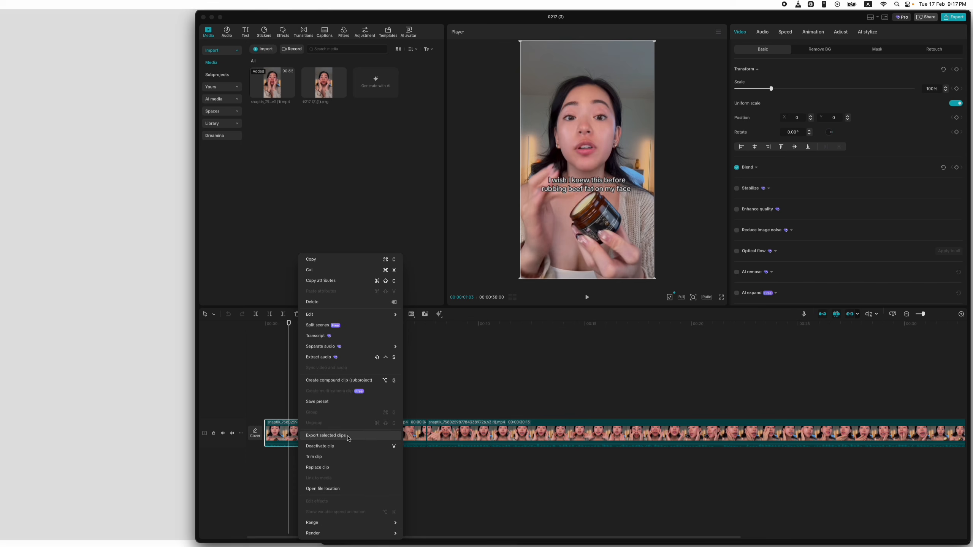
left_click(316, 435)
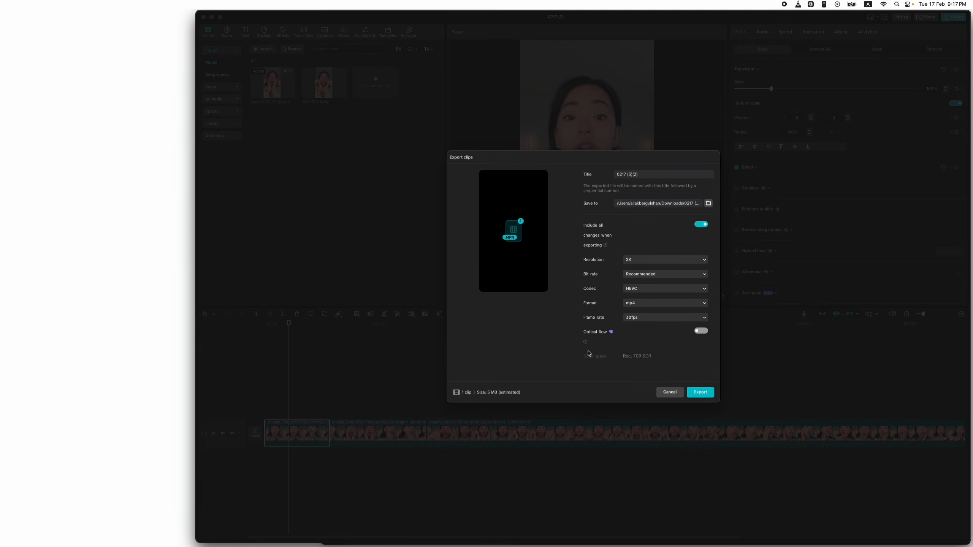
triple_click(677, 173)
type("s")
left_click(693, 395)
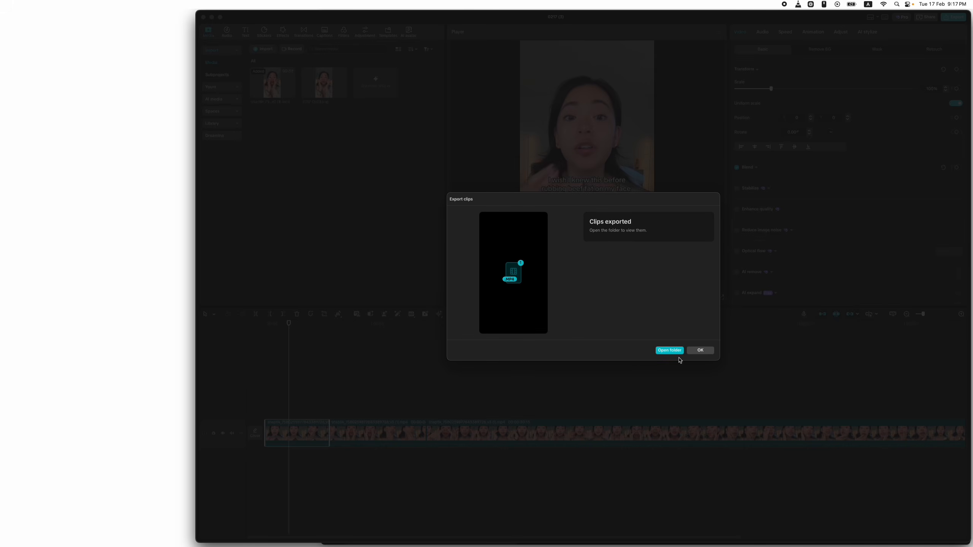
left_click(700, 354)
left_click_drag(289, 355, 248, 352)
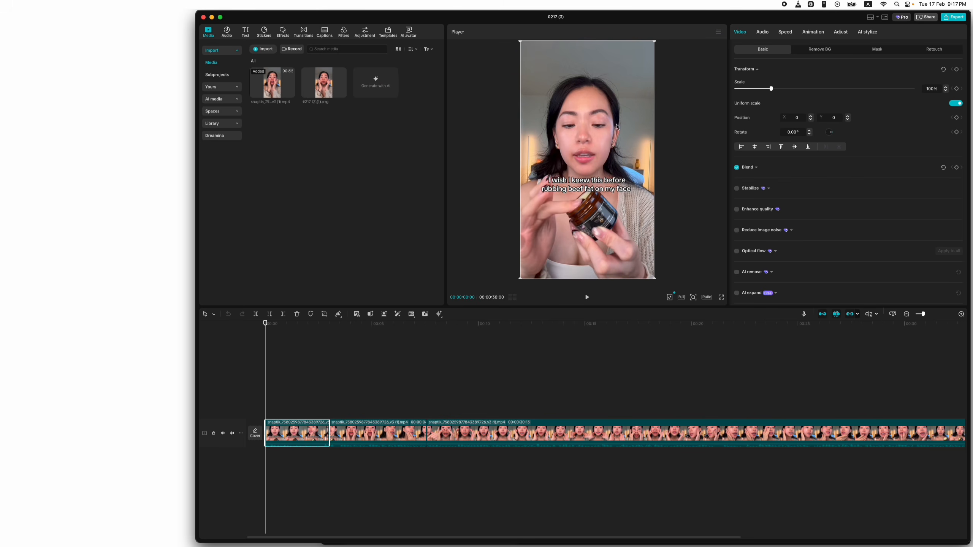
left_click_drag(267, 376, 279, 380)
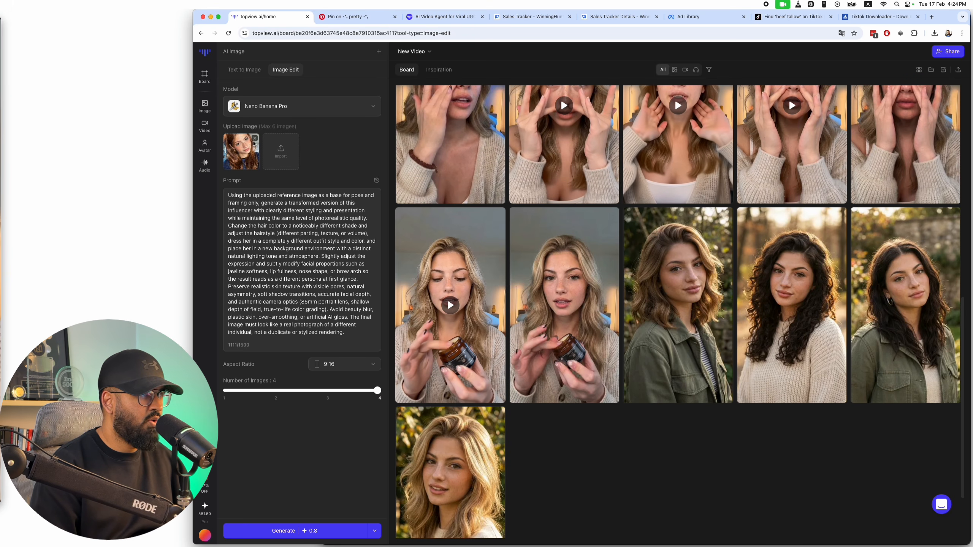
- In Topview, replace the uploaded reference image with the board's portrait of the blonde woman in a cream sweater
left_click(255, 138)
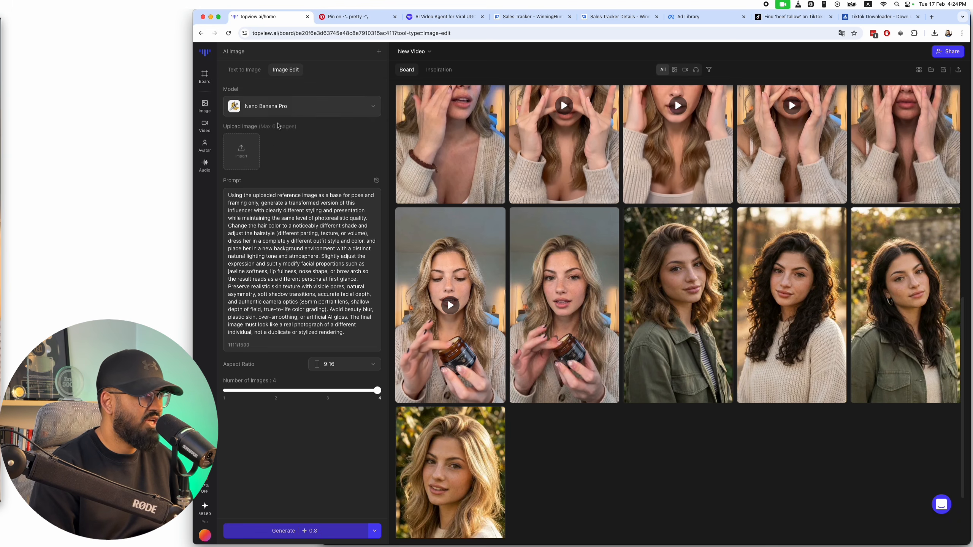
left_click(241, 150)
left_click(667, 410)
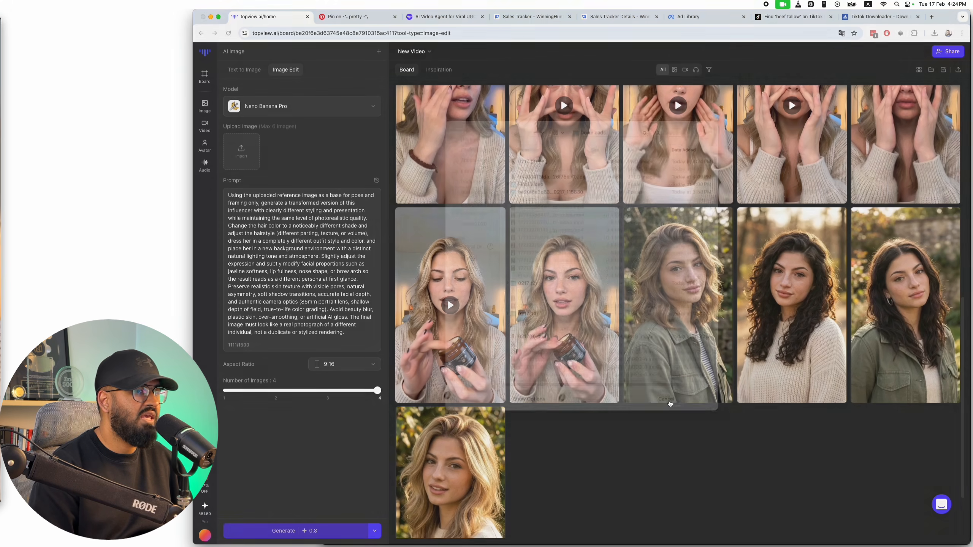
scroll(837, 314, "down", 3)
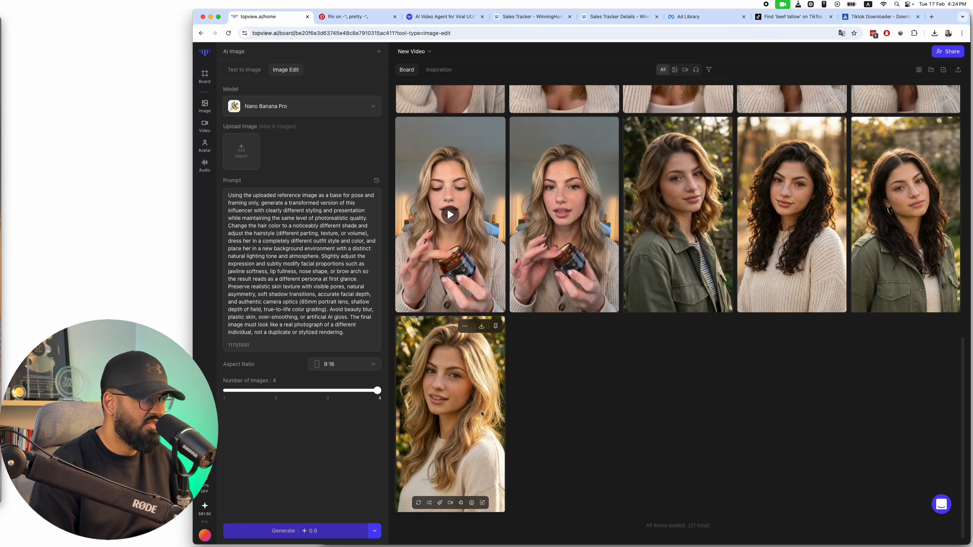
left_click(242, 162)
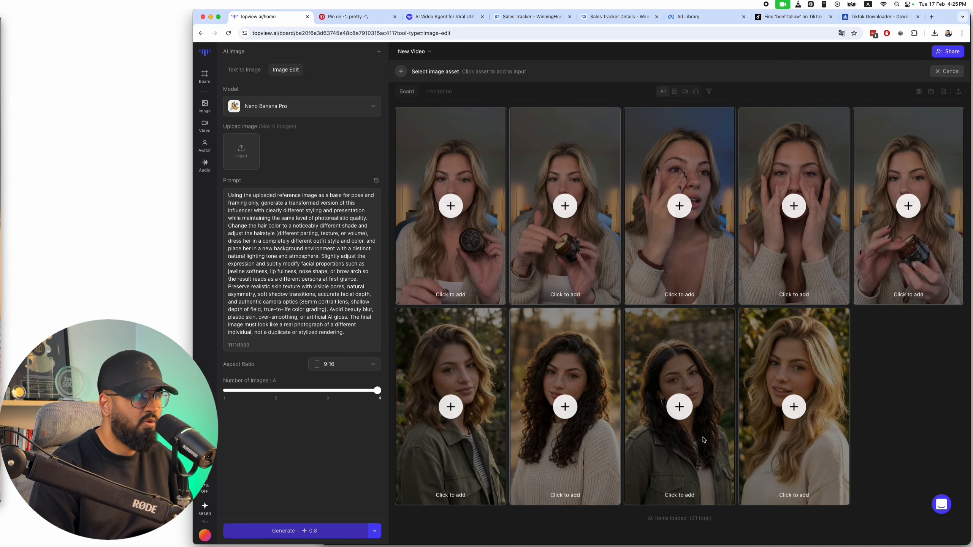
left_click(794, 406)
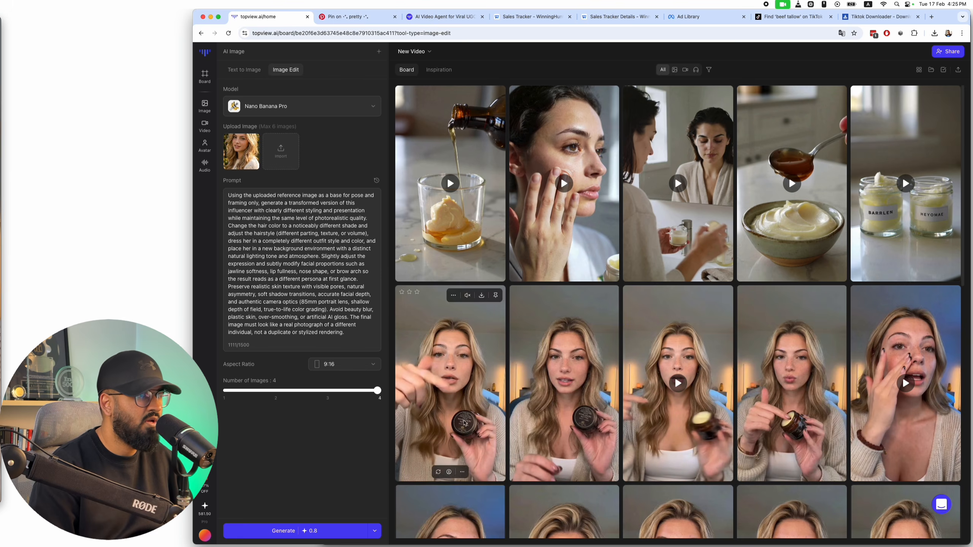
- Add 0217 (3).png as the second reference image and generate four 9:16 images with the prompt recreating image 1's person in image 2's scene
left_click(289, 153)
left_click(554, 173)
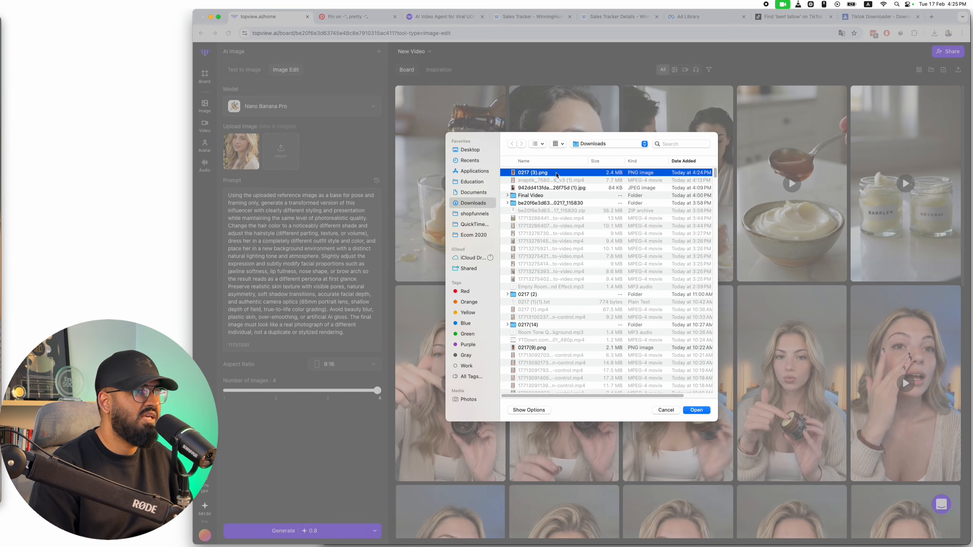
left_click(696, 410)
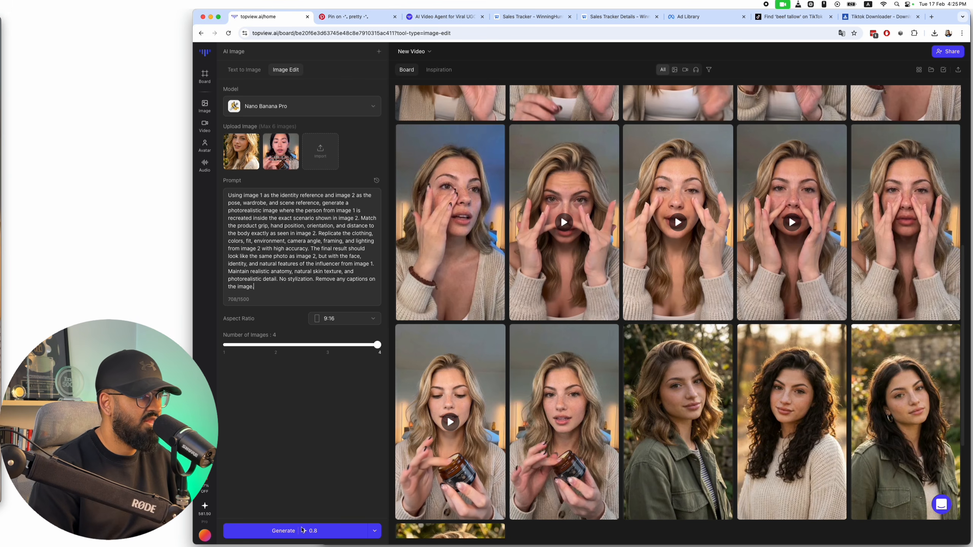
left_click(301, 531)
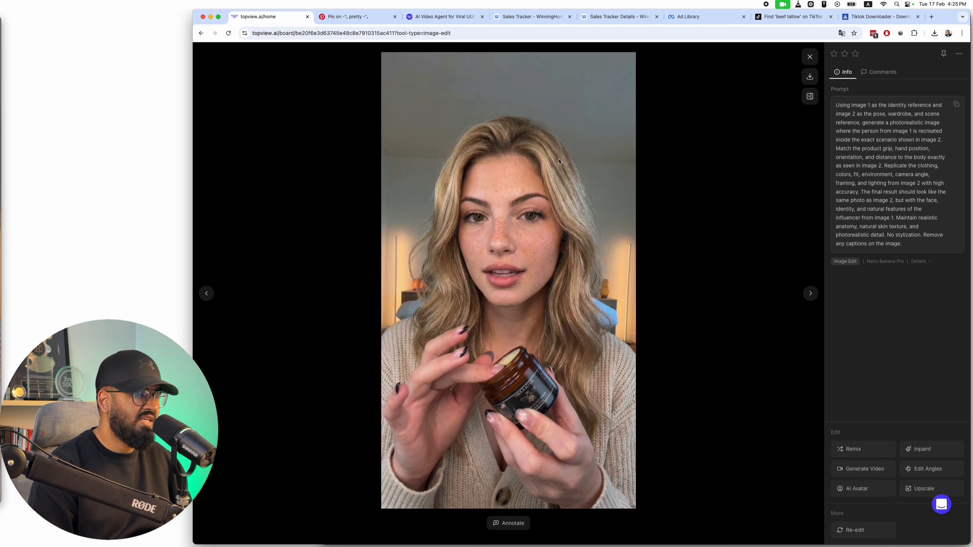
- Compare the generated influencer holding the jar with the original opening frame in CapCut, checking pose, grip, clothing and background
key("super+Tab")
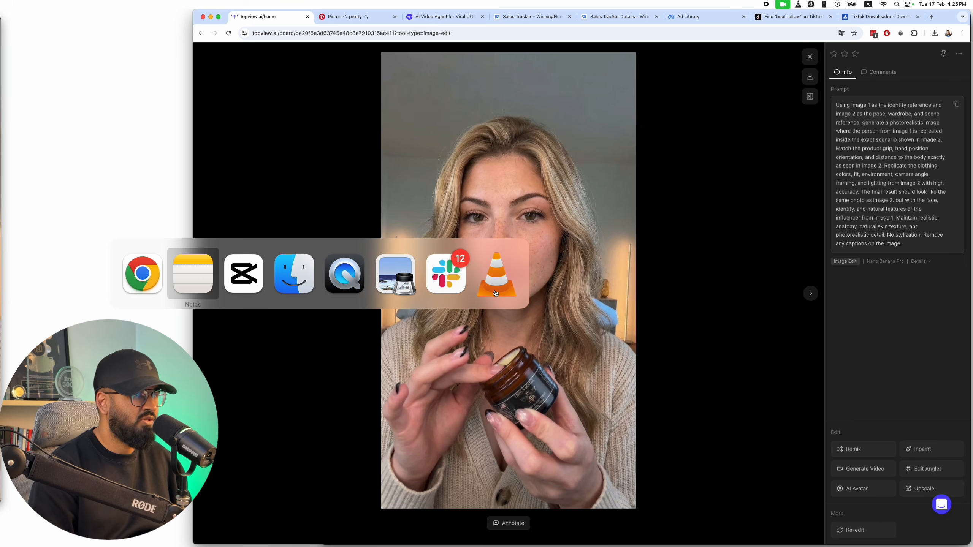
key("super+Tab")
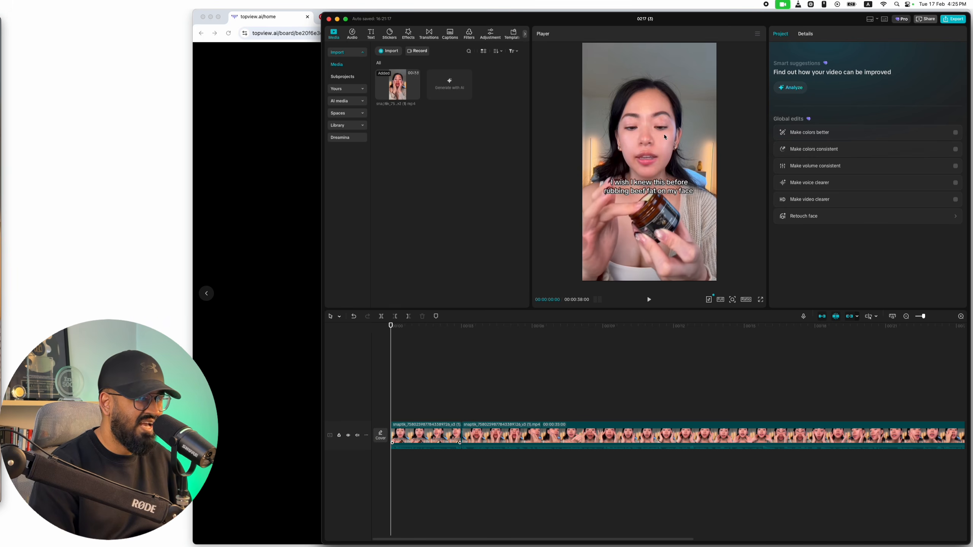
left_click(274, 286)
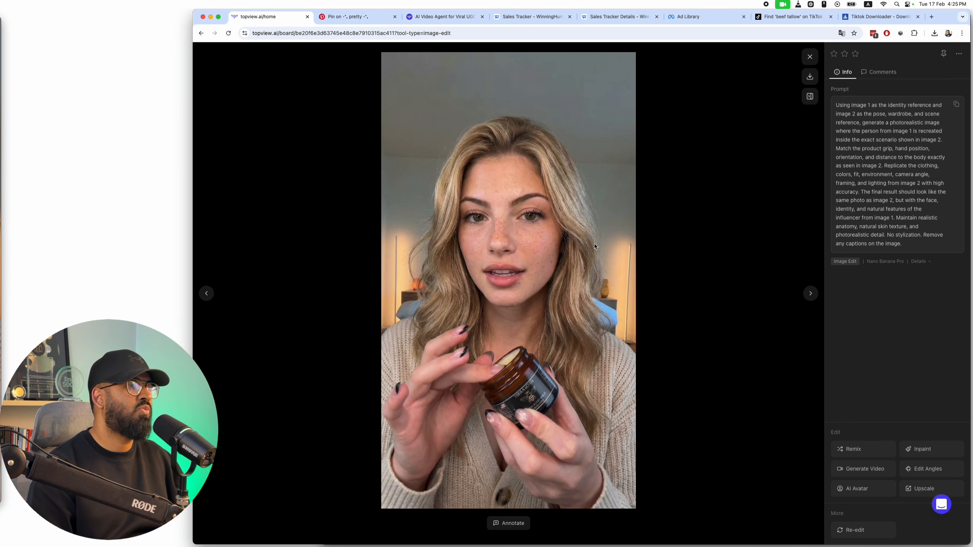
key("super+Tab")
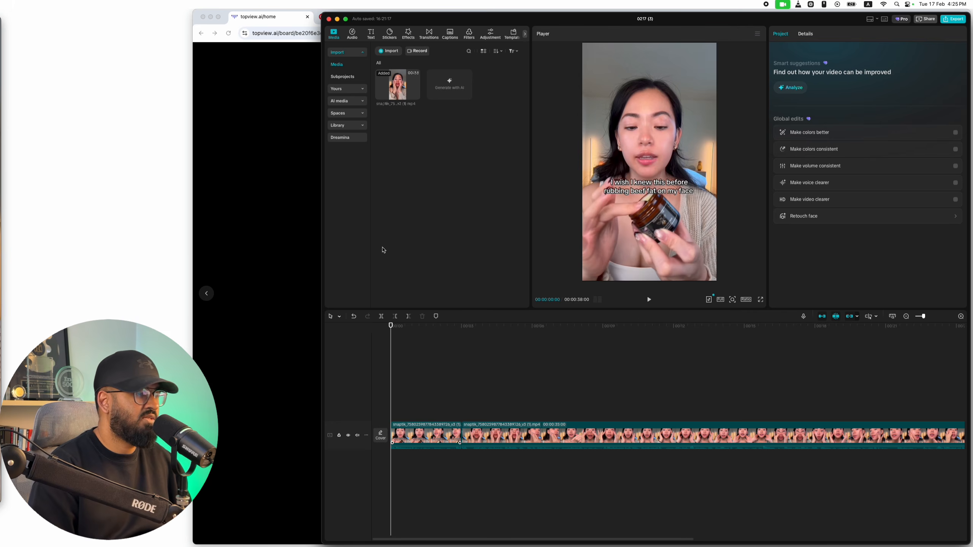
left_click(219, 261)
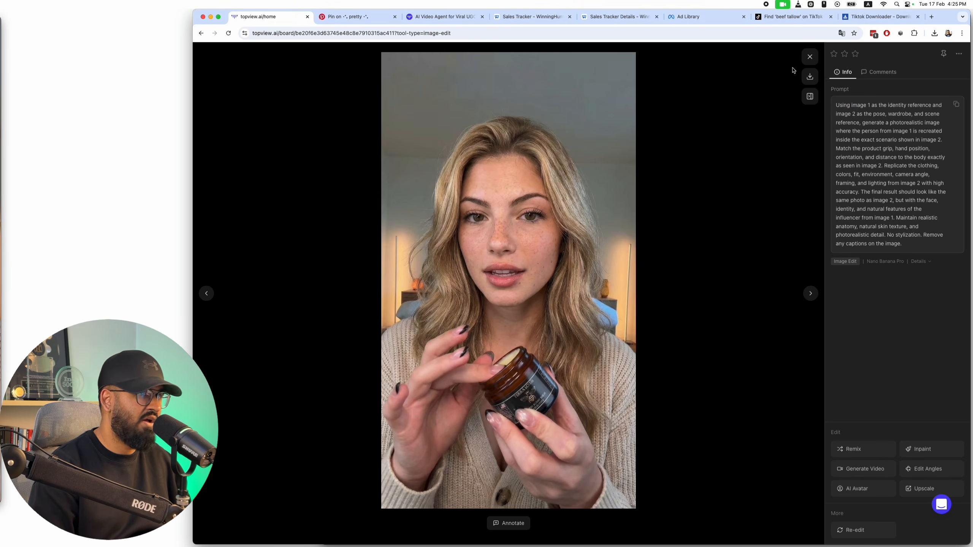
left_click(811, 57)
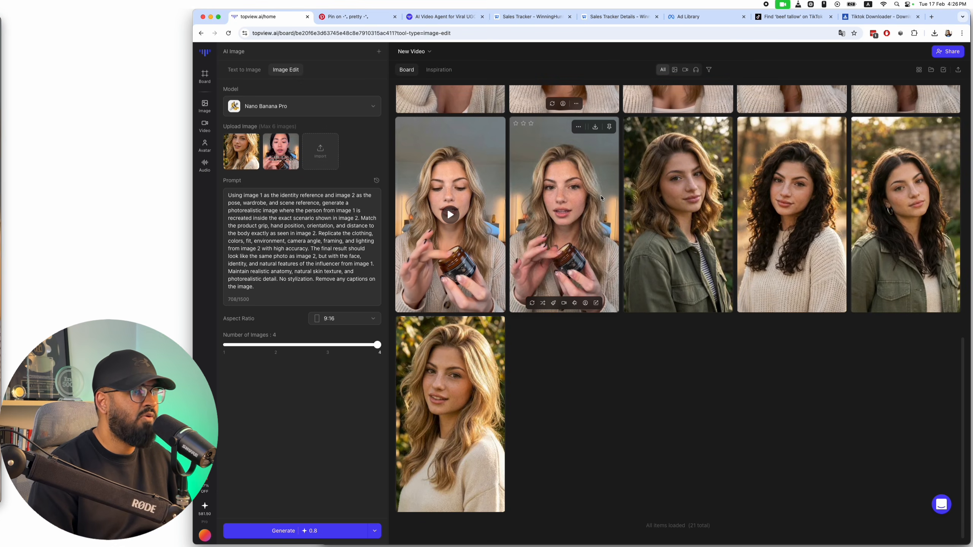
key("super+Tab")
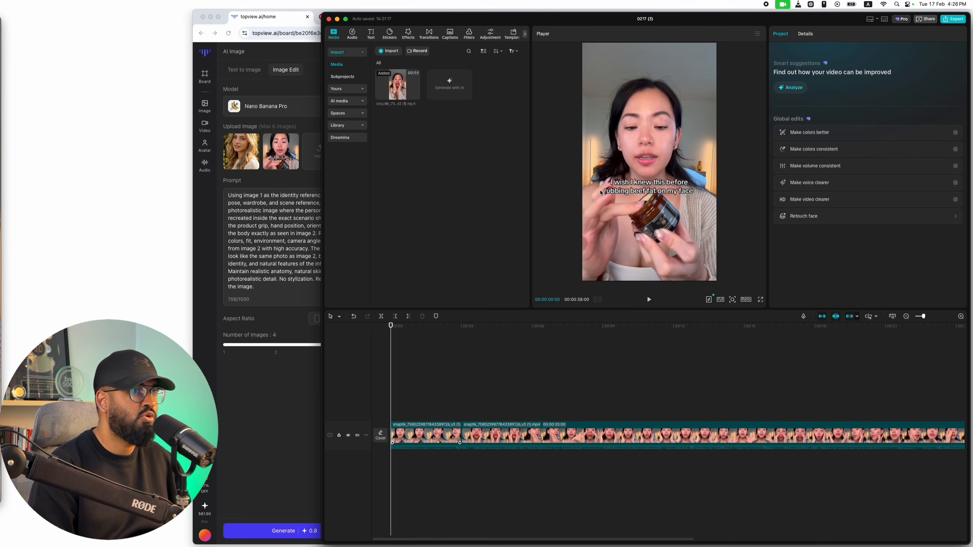
key("super+Tab")
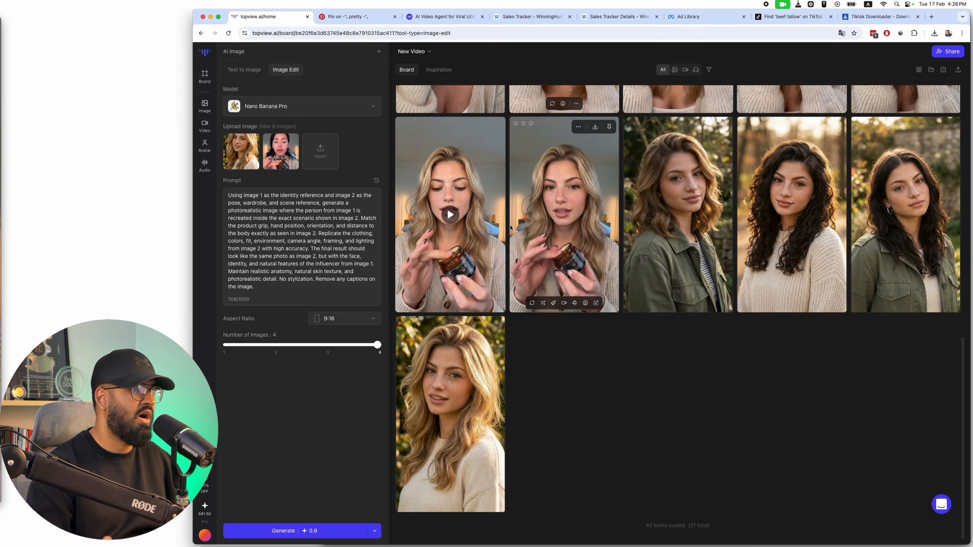
- Set up Motion Control with the influencer-and-jar image as character and 0217 (3)-1.mp4 from the 0217 (3) folder as motion reference video
mouse_move(203, 132)
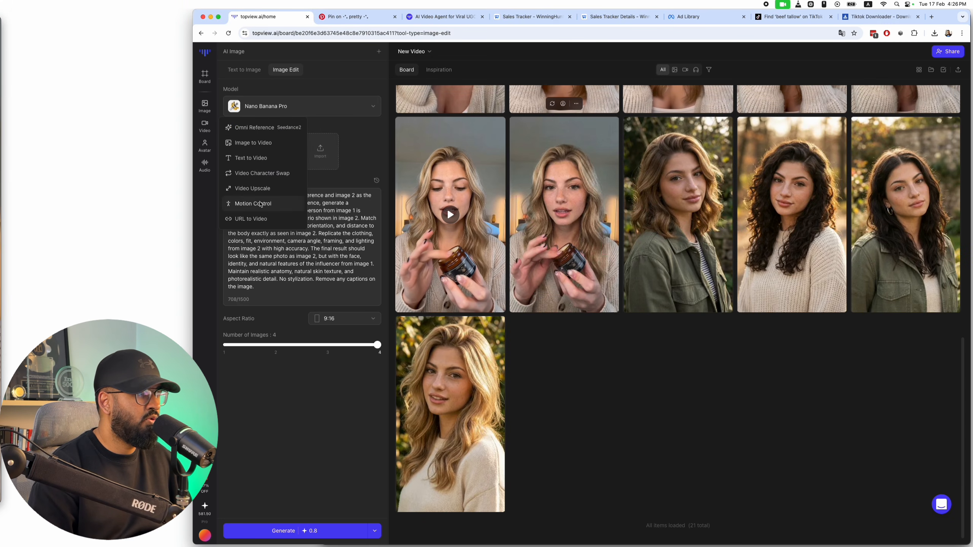
left_click(252, 203)
left_click(241, 96)
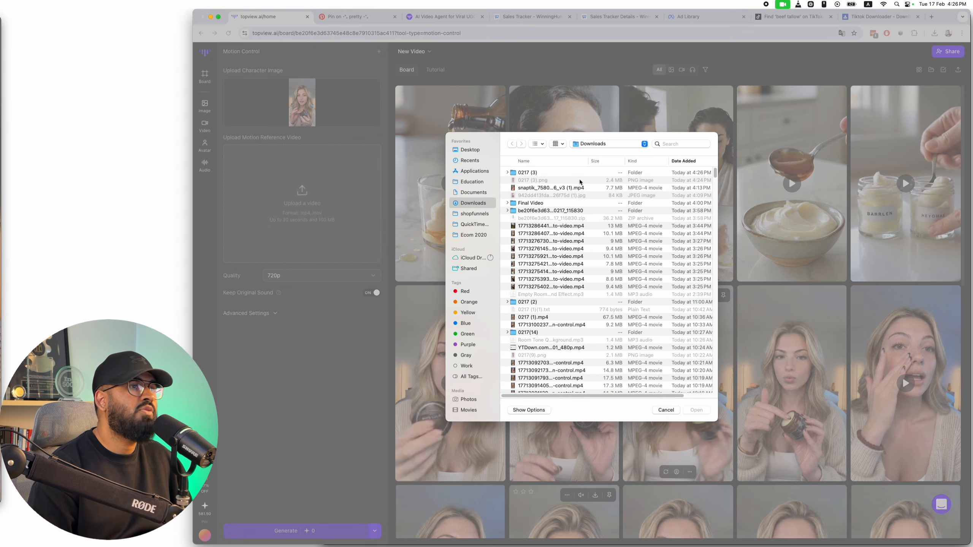
double_click(544, 173)
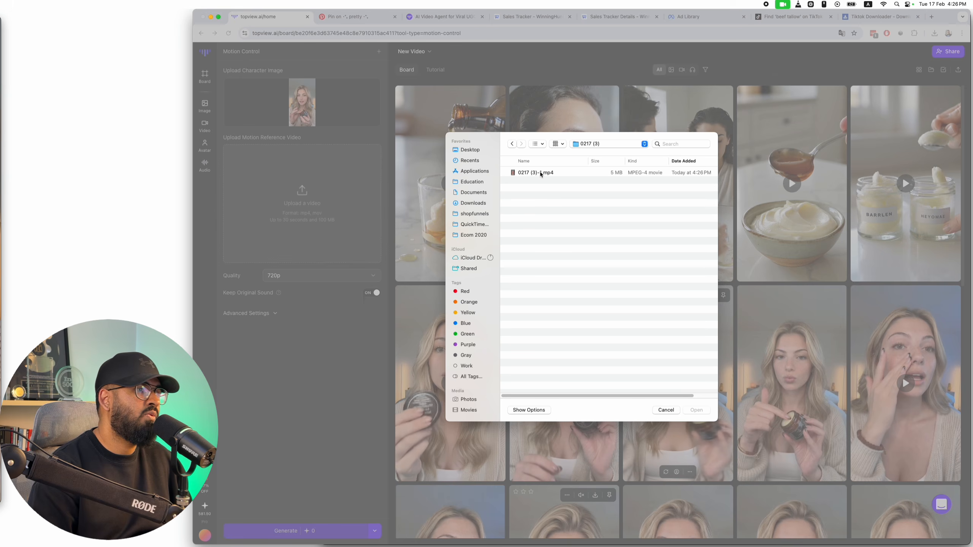
left_click(544, 173)
left_click(696, 410)
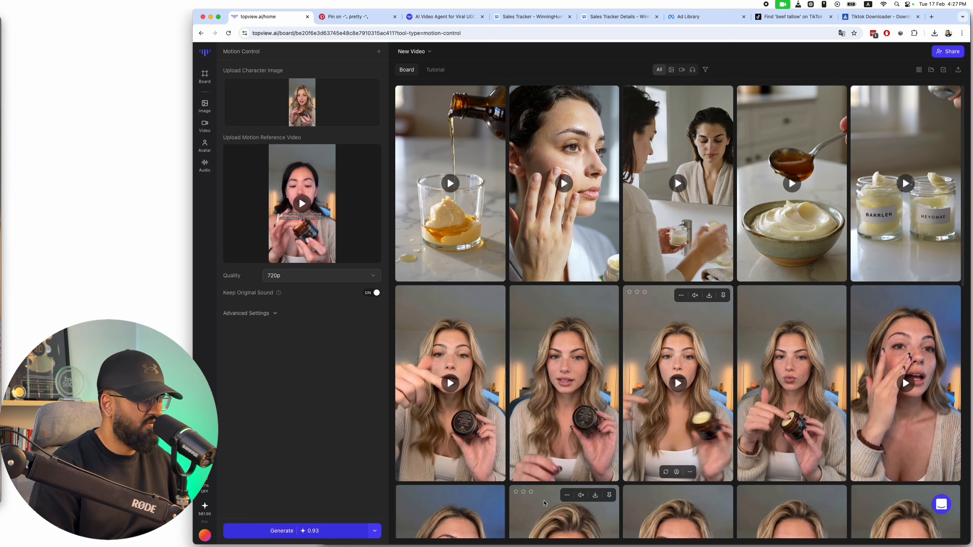
- In CapCut, split the original ad footage at 00:00:07:17 to isolate the second scene and select that segment
scroll(659, 459, "down", 5)
left_click(659, 459)
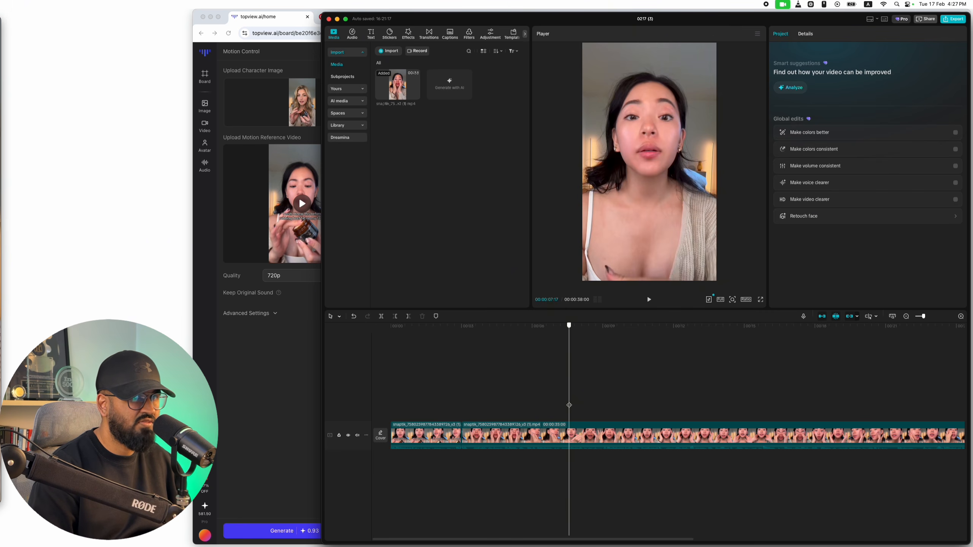
key("super+b")
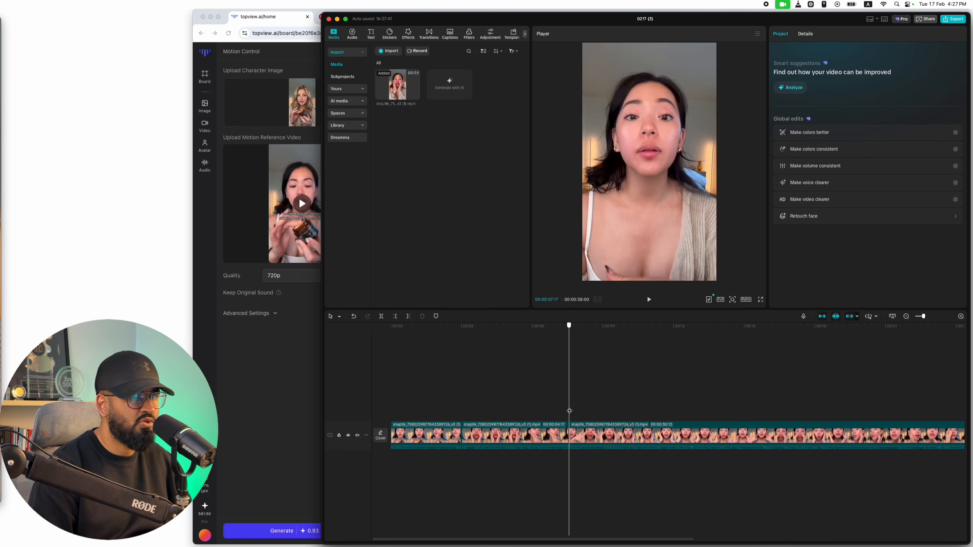
right_click(506, 435)
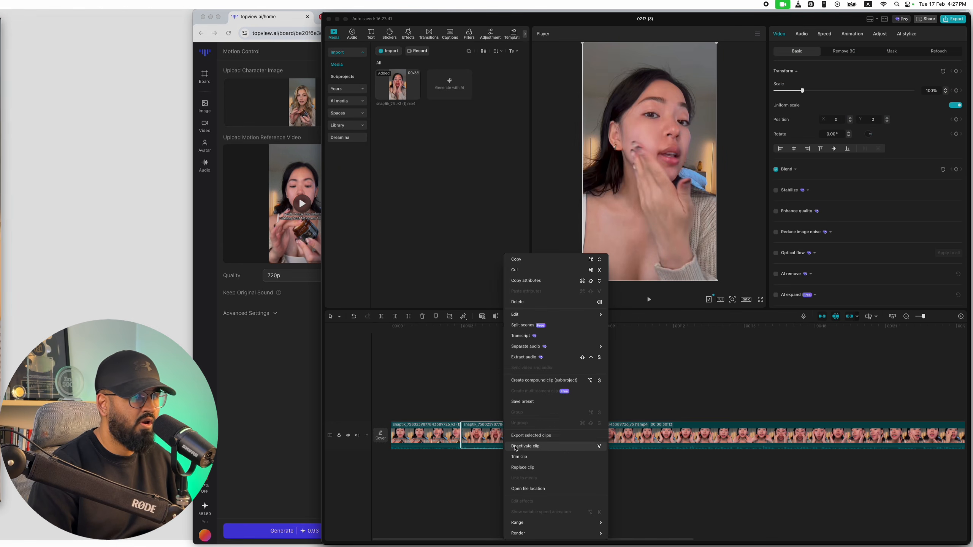
left_click(446, 472)
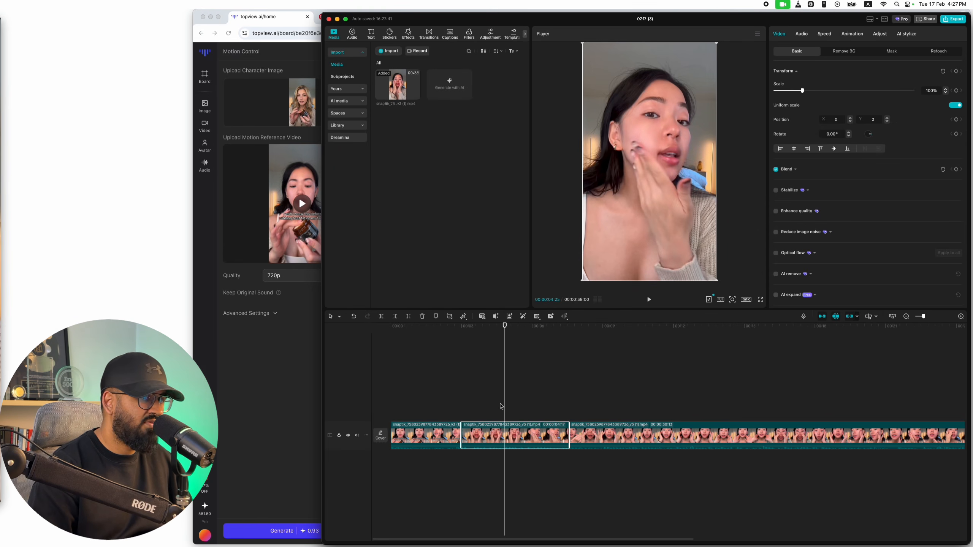
- Export a still frame from the start of the second scene, at 00:00:03:03, where the woman's hands are on her face
left_click(461, 411)
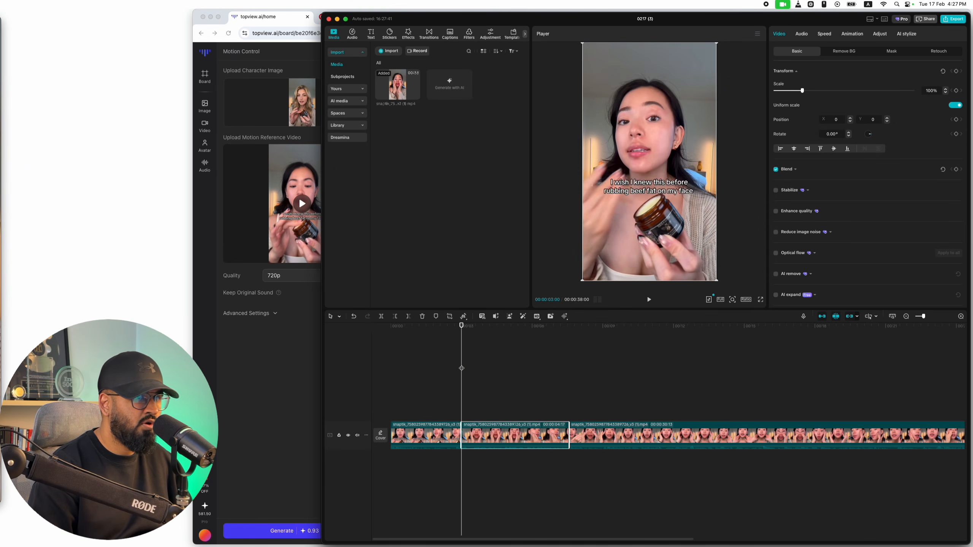
left_click_drag(461, 368, 464, 369)
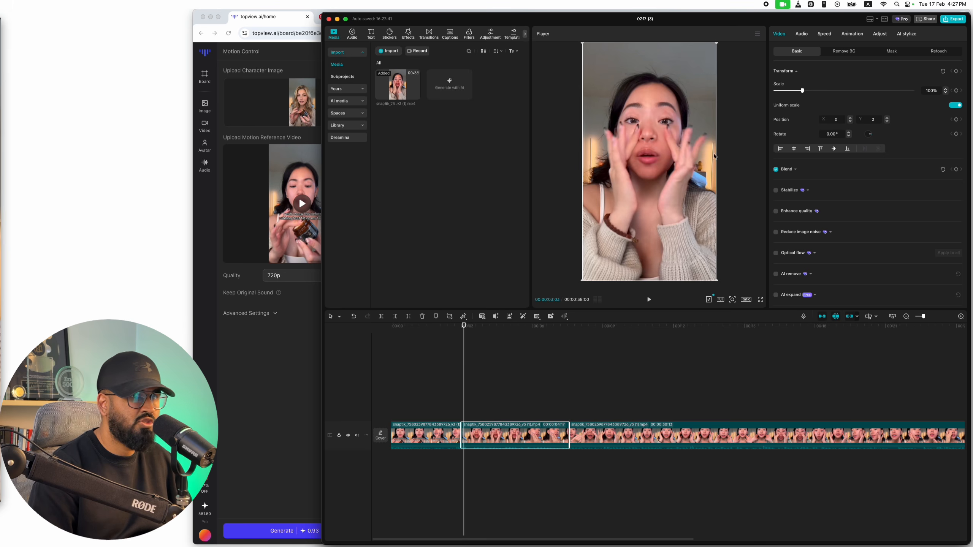
left_click(757, 34)
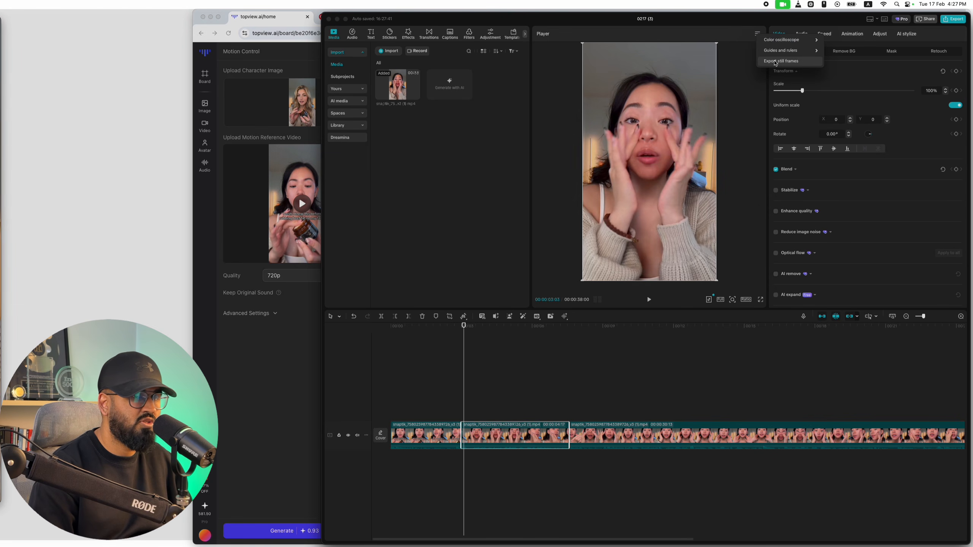
- In Topview's Image Edit, replace the second reference image with the exported hands-on-face frame and review the generated influencer image
left_click(299, 326)
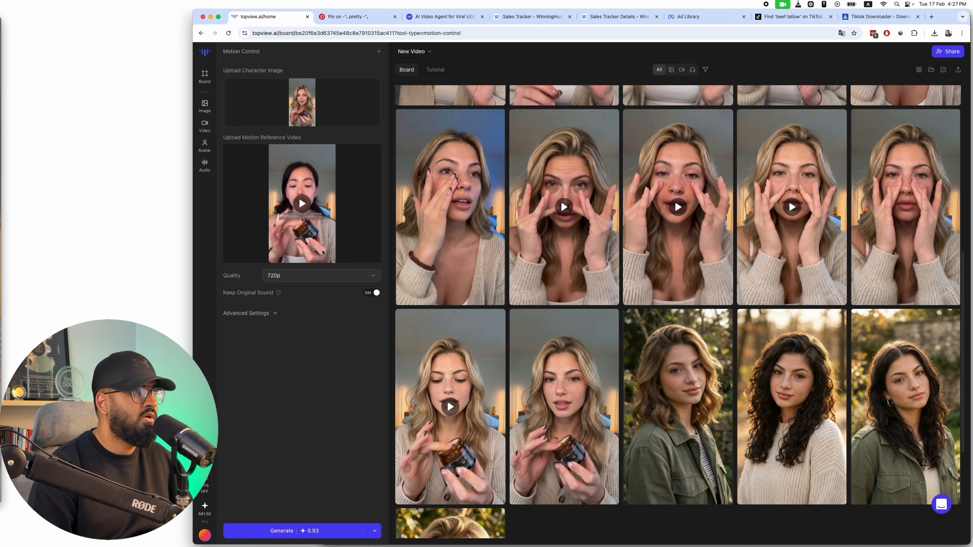
mouse_move(205, 109)
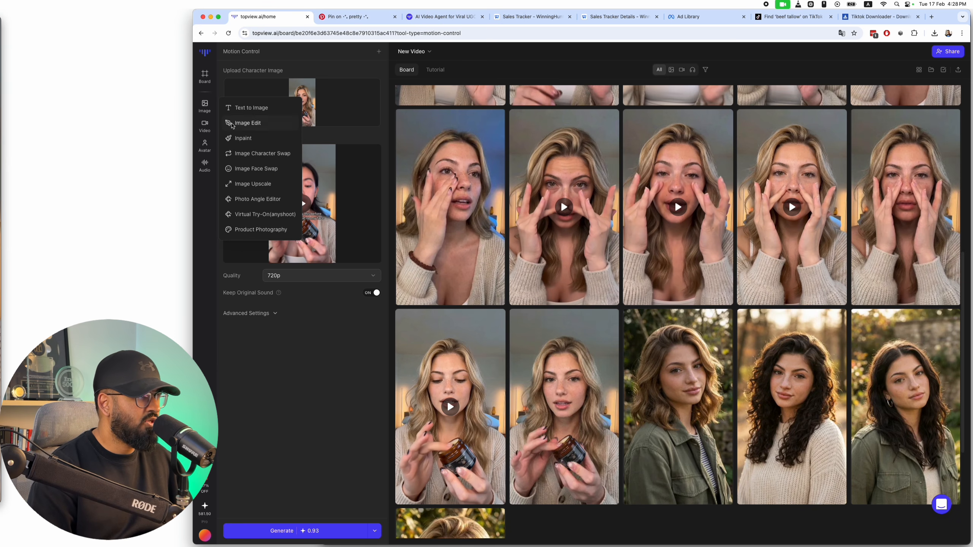
left_click(233, 123)
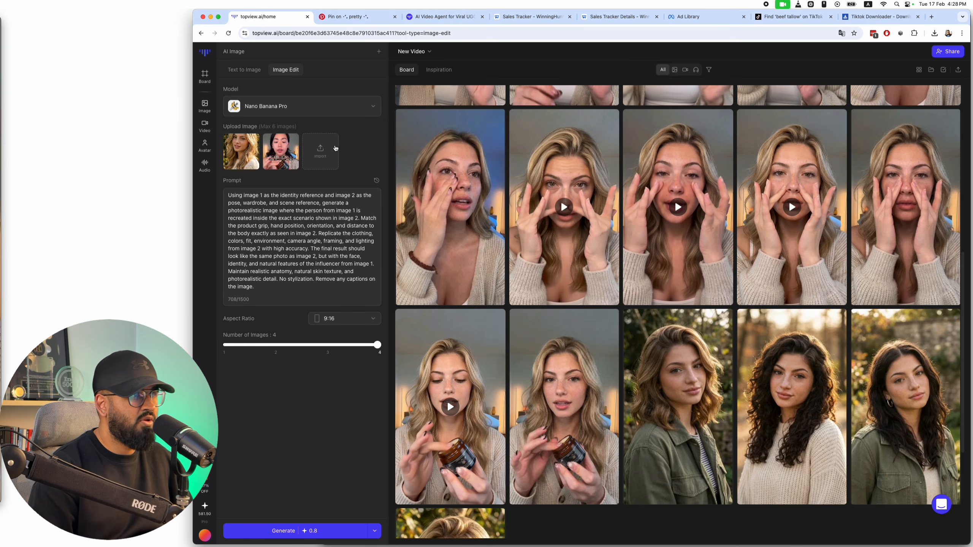
left_click(294, 138)
left_click(287, 156)
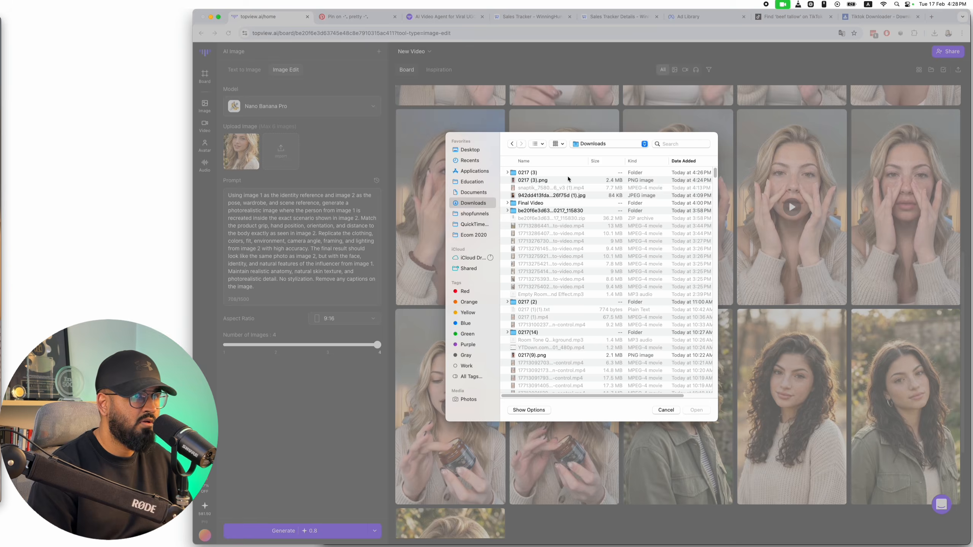
left_click(569, 180)
key("Return")
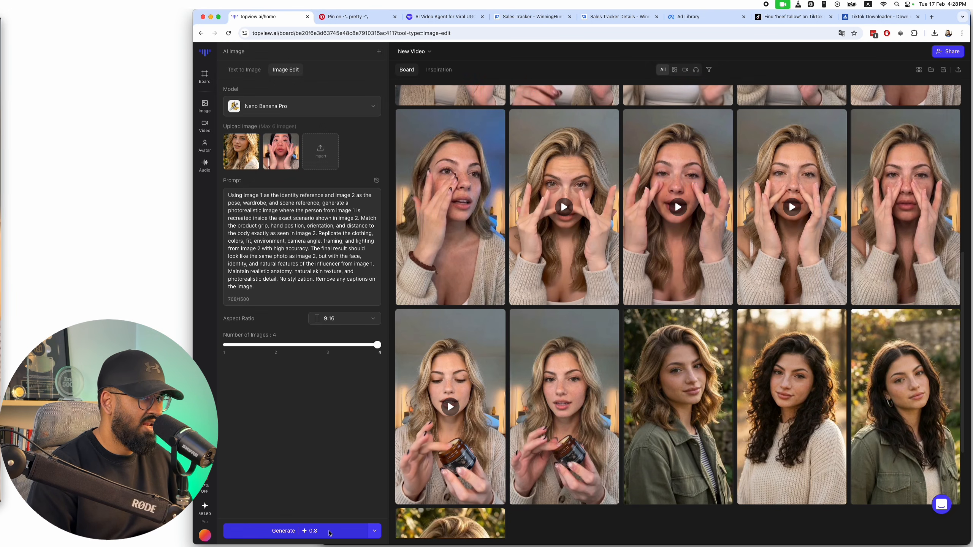
left_click(552, 271)
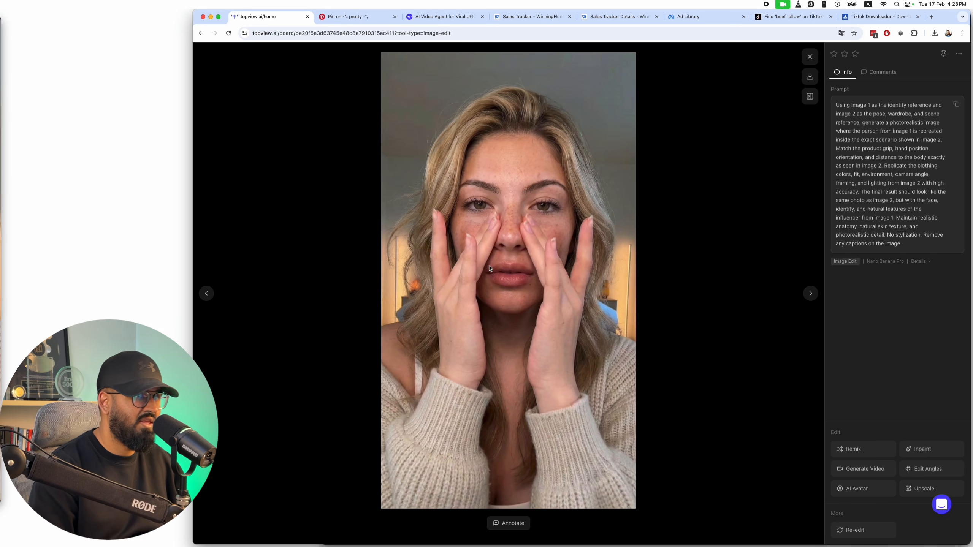
left_click(814, 63)
- Set up Motion Control with the influencer's hands-on-face image as character and the original second-scene clip as motion reference video
mouse_move(206, 127)
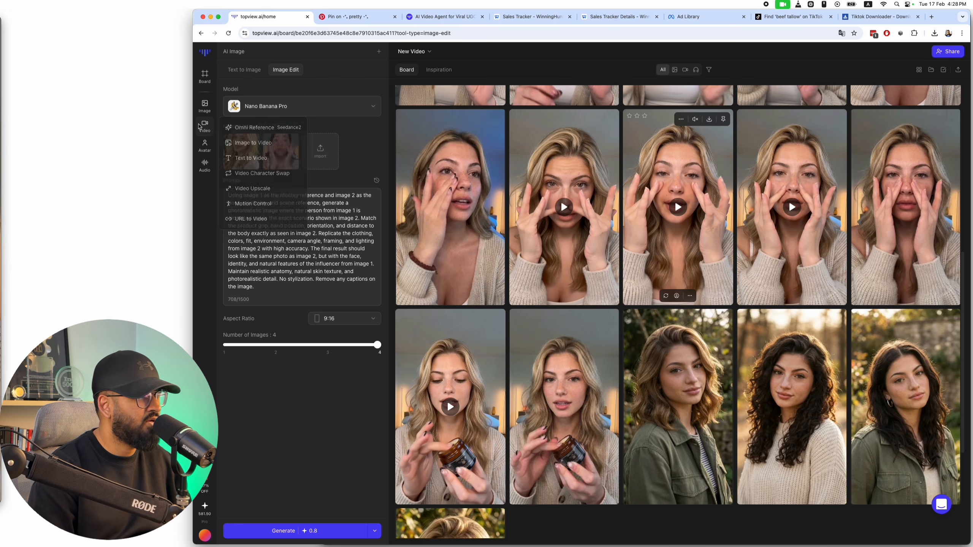
left_click(260, 203)
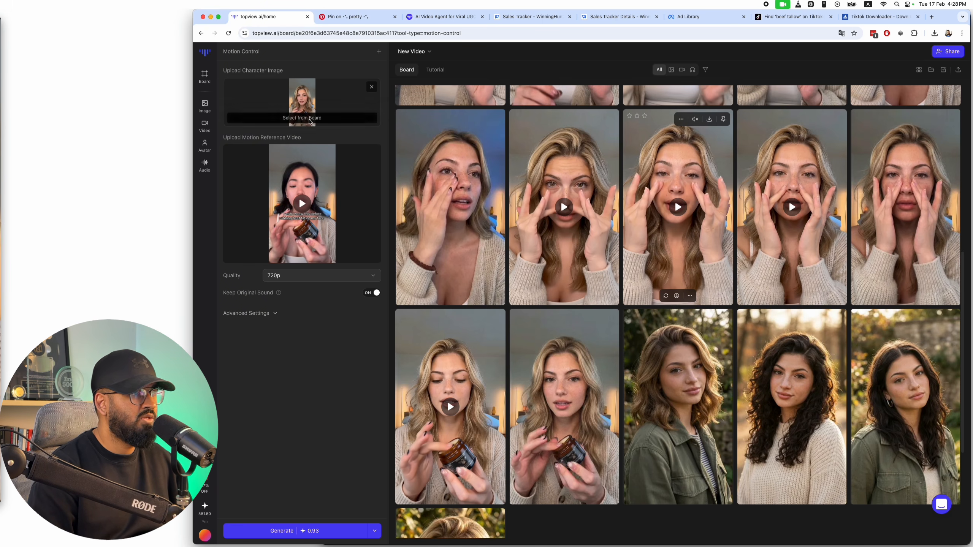
left_click(310, 117)
left_click(497, 276)
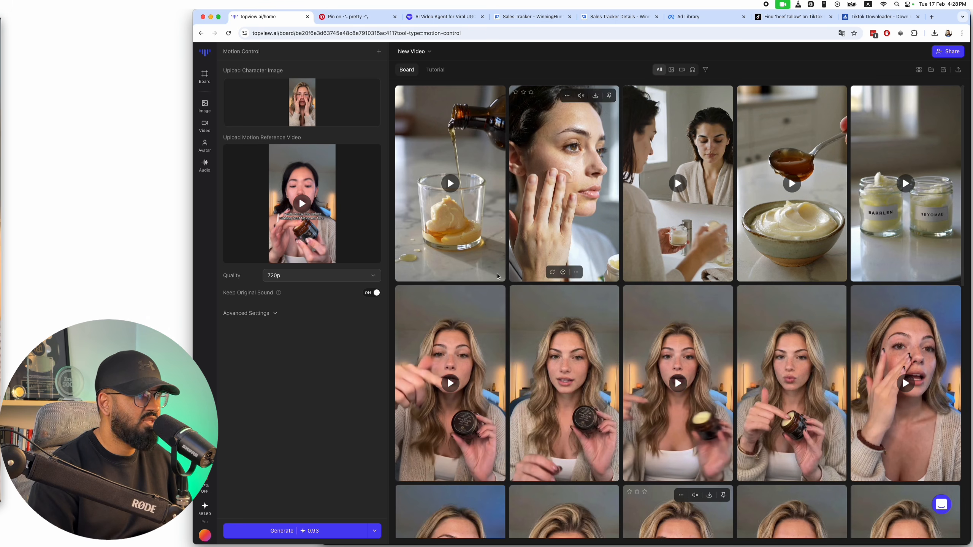
mouse_move(303, 205)
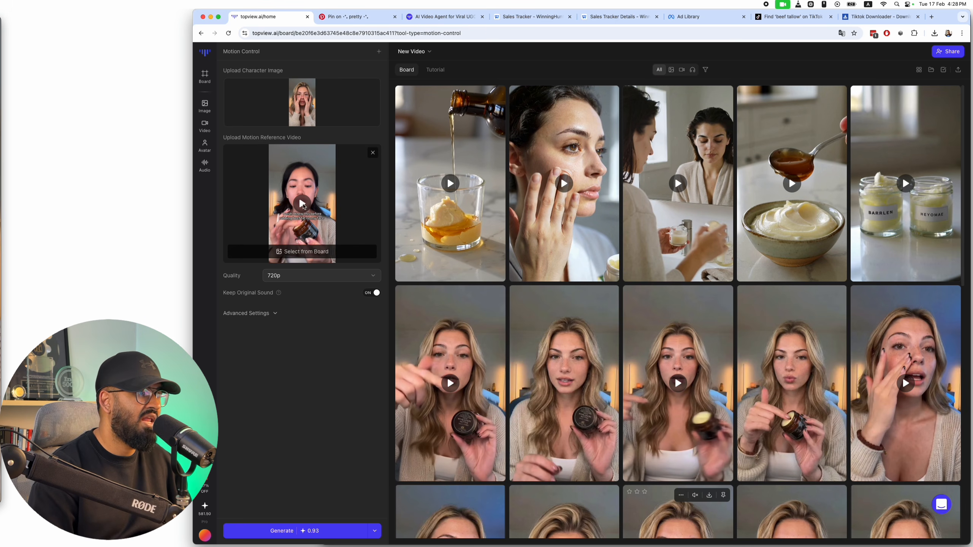
left_click(373, 152)
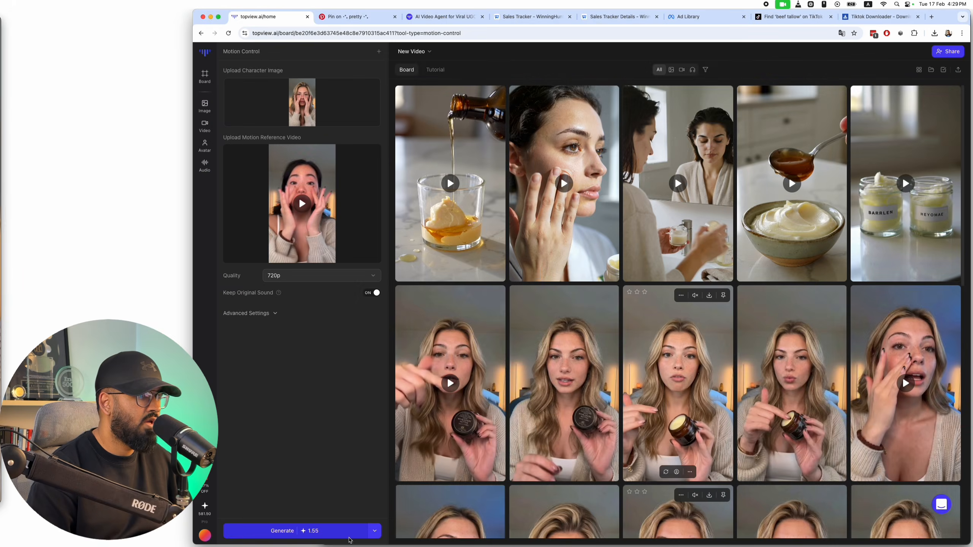
- Play the generated Motion Control clip of the influencer rubbing her face and return to the board
left_click(399, 528)
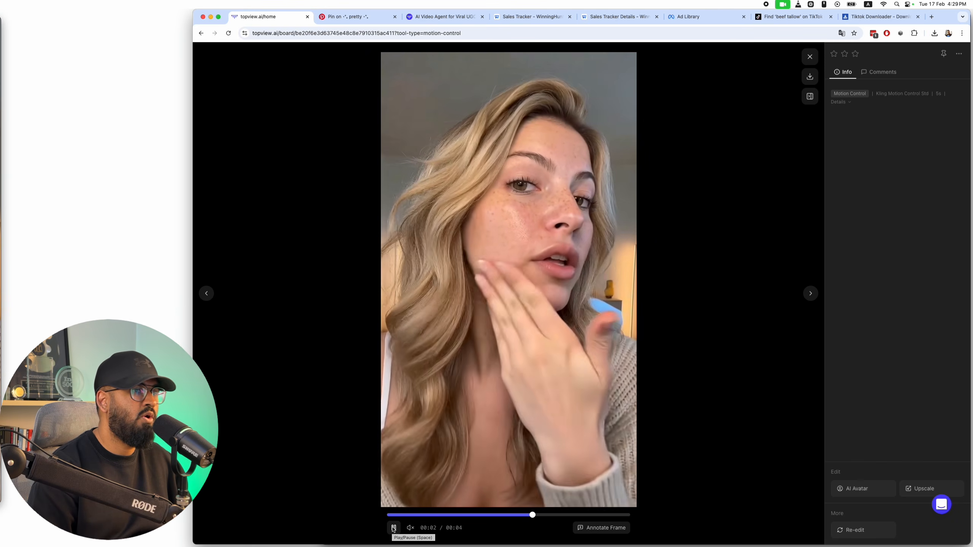
key("Escape")
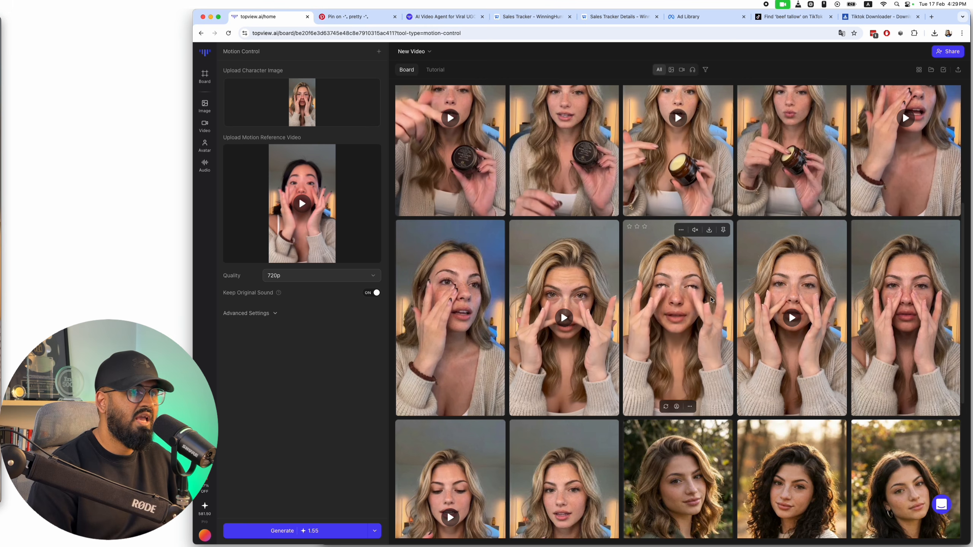
scroll(728, 293, "up", 1)
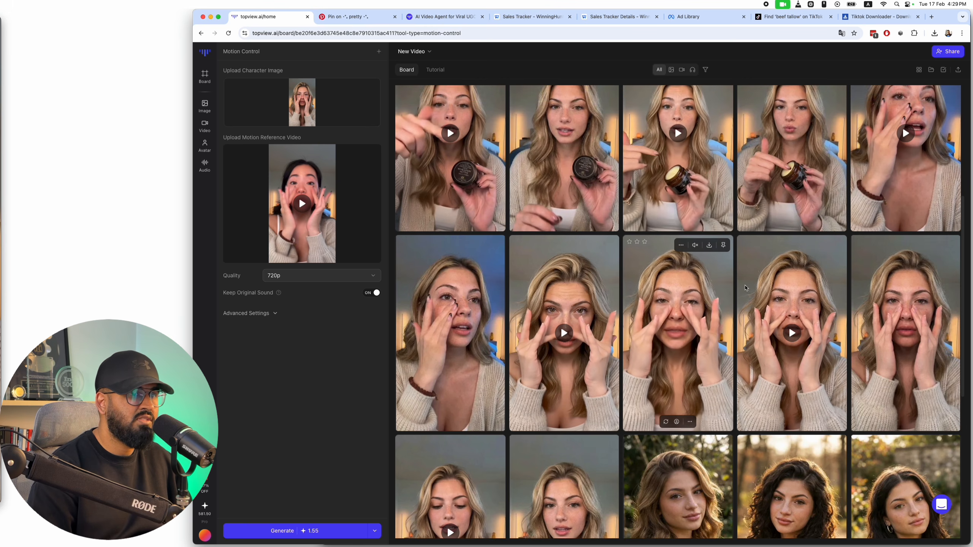
- Compare the original ad's next scene in CapCut, around 00:00:07:22, with the matching influencer clip on the Topview board
key("super+Tab")
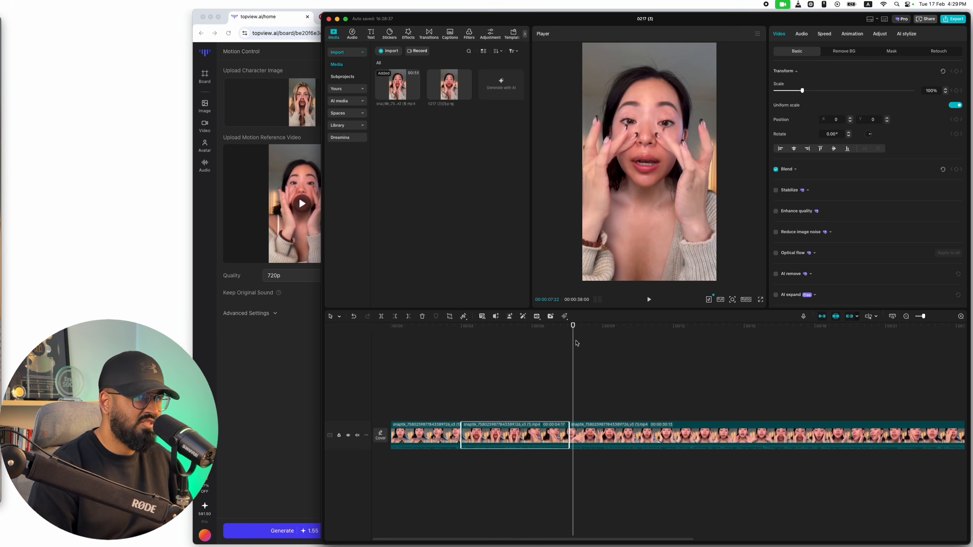
left_click(290, 370)
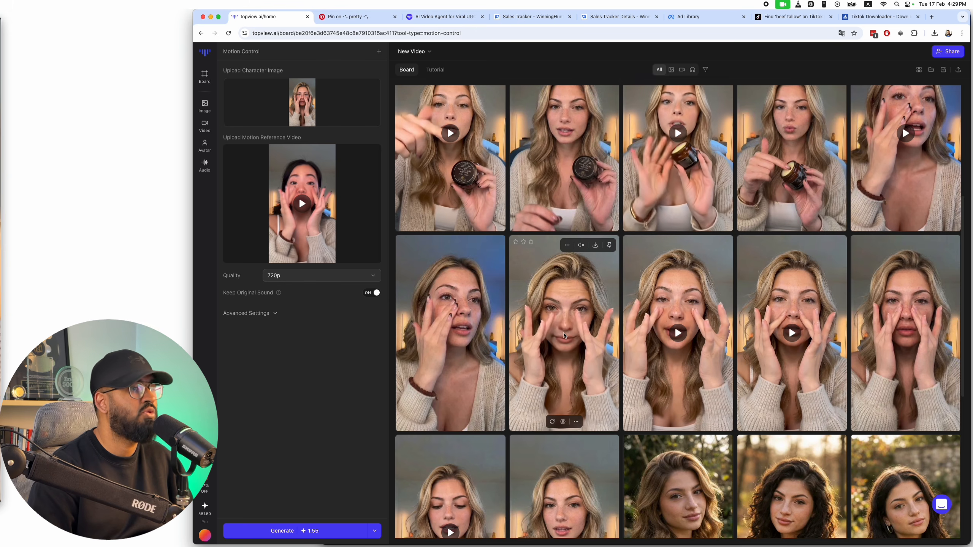
key("super+Tab")
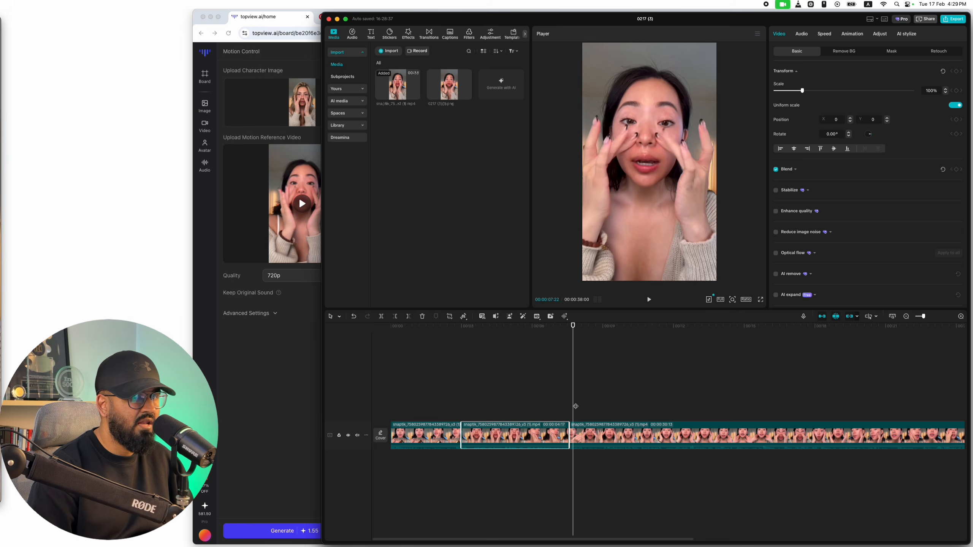
key("super+Tab")
- Look over the board's generated influencer images and Motion Control clips, from the face-rubbing scenes to the jar scenes and B-roll
scroll(456, 432, "down", 5)
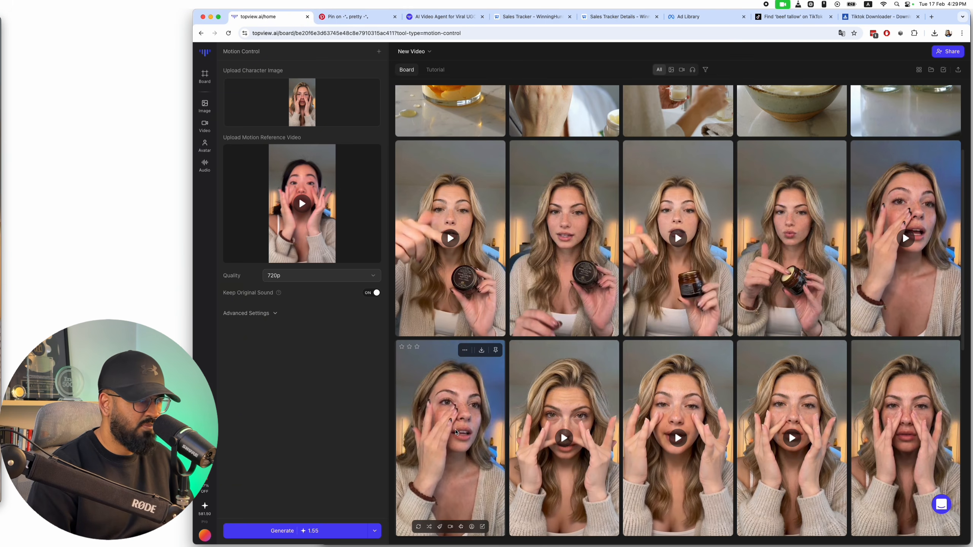
scroll(456, 432, "down", 2)
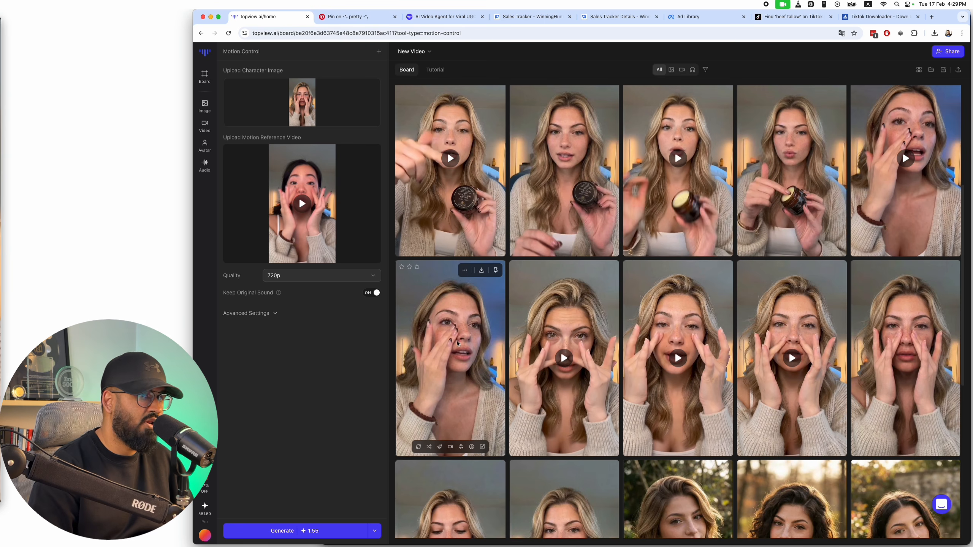
scroll(898, 167, "up", 1)
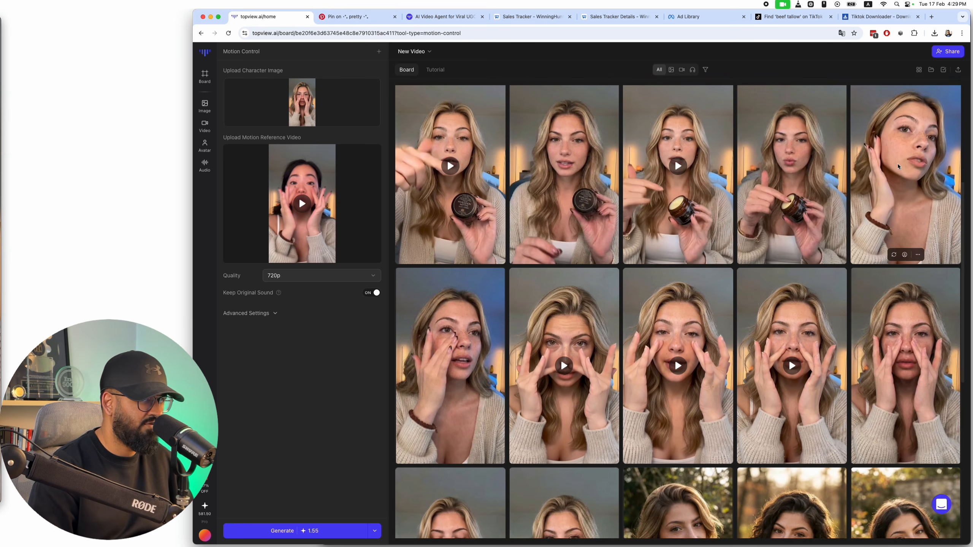
scroll(899, 167, "up", 1)
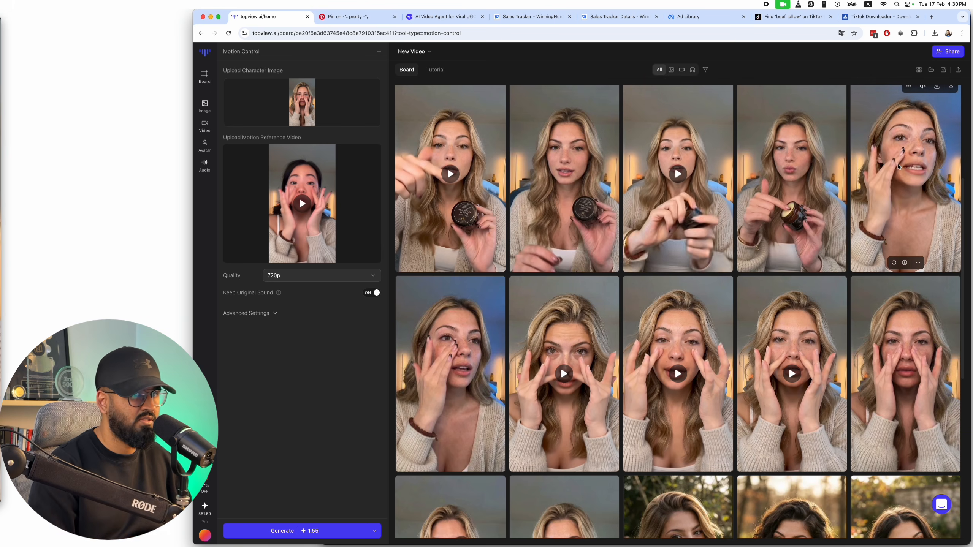
scroll(898, 167, "down", 5)
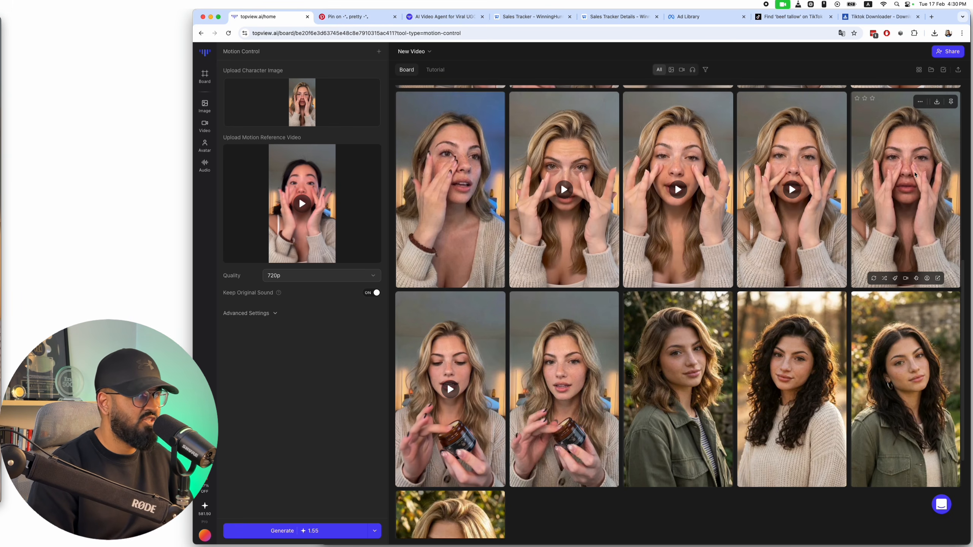
scroll(923, 192, "up", 7)
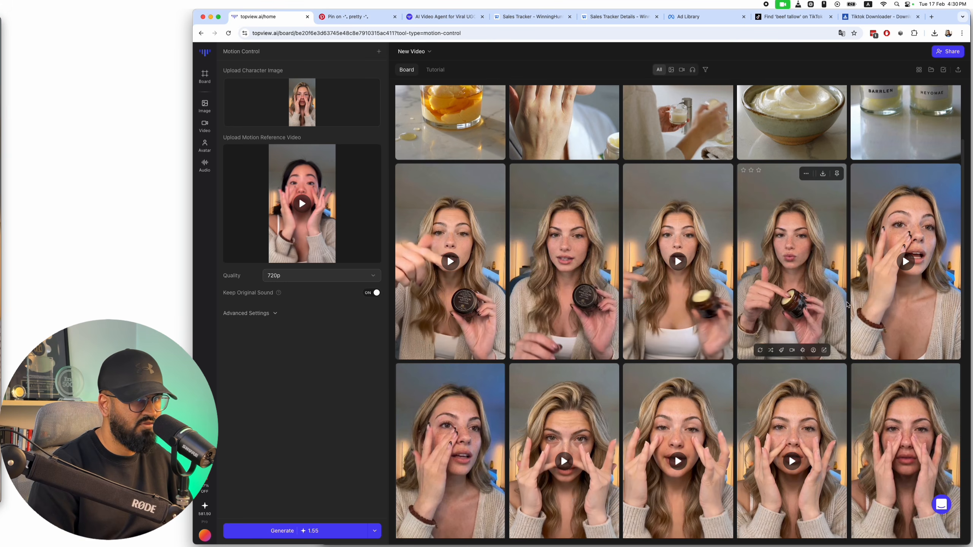
scroll(827, 314, "down", 5)
scroll(826, 313, "up", 3)
scroll(804, 307, "down", 3)
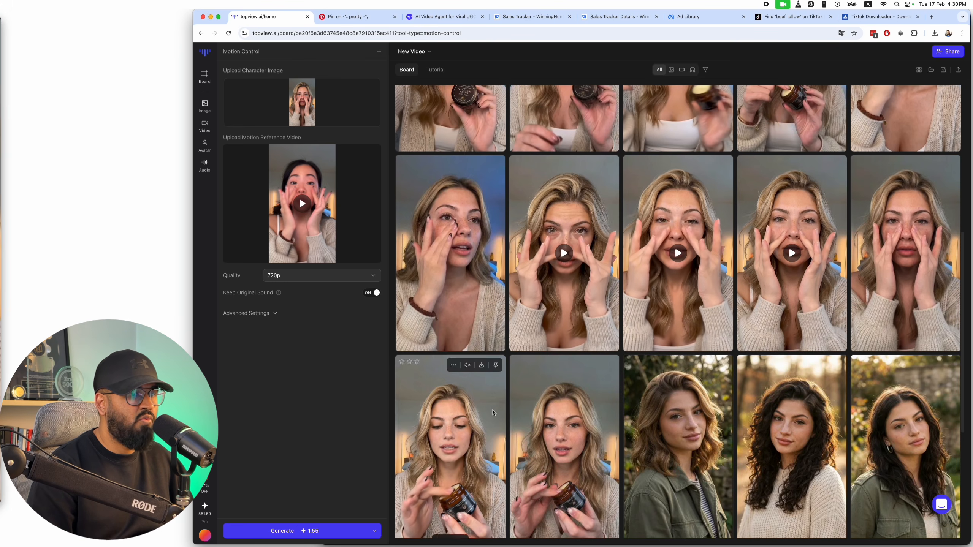
scroll(690, 283, "up", 6)
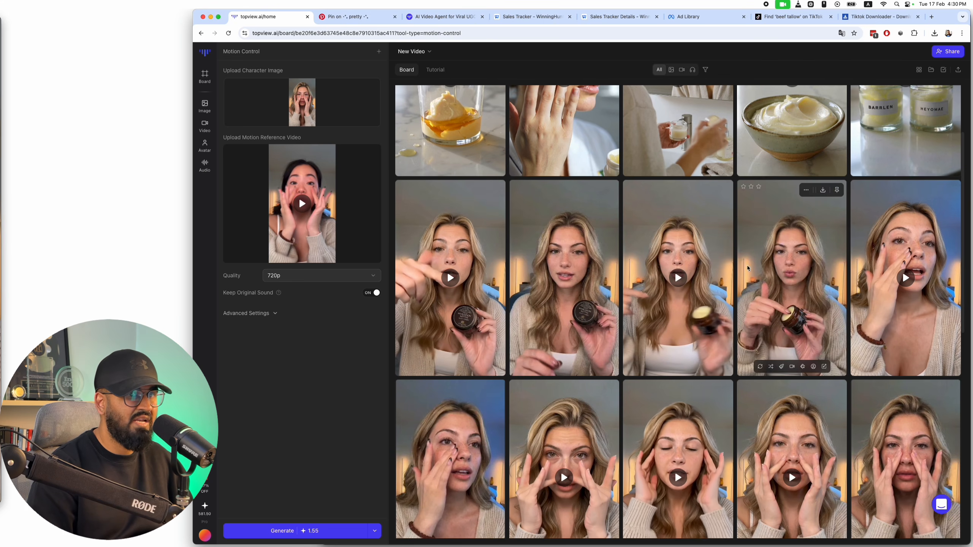
- Switch to CapCut's 0217 (1) project and scrub through the assembled timeline of influencer clips to review each scene
key("super+Tab")
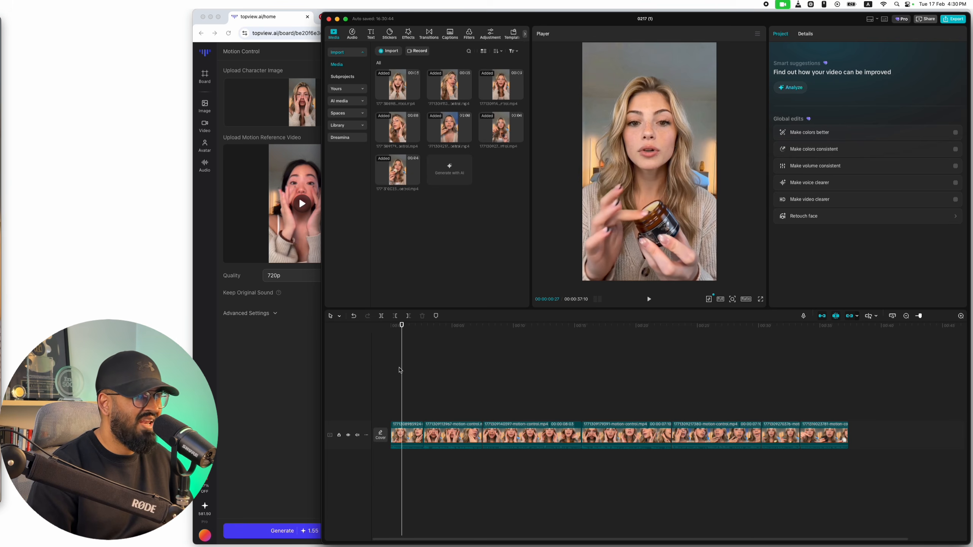
left_click_drag(400, 370, 752, 418)
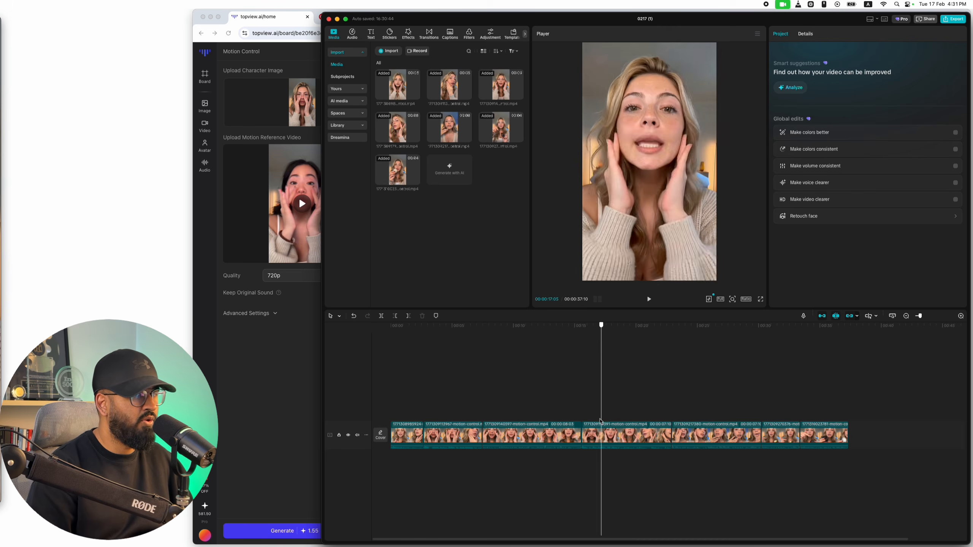
left_click_drag(452, 422, 531, 409)
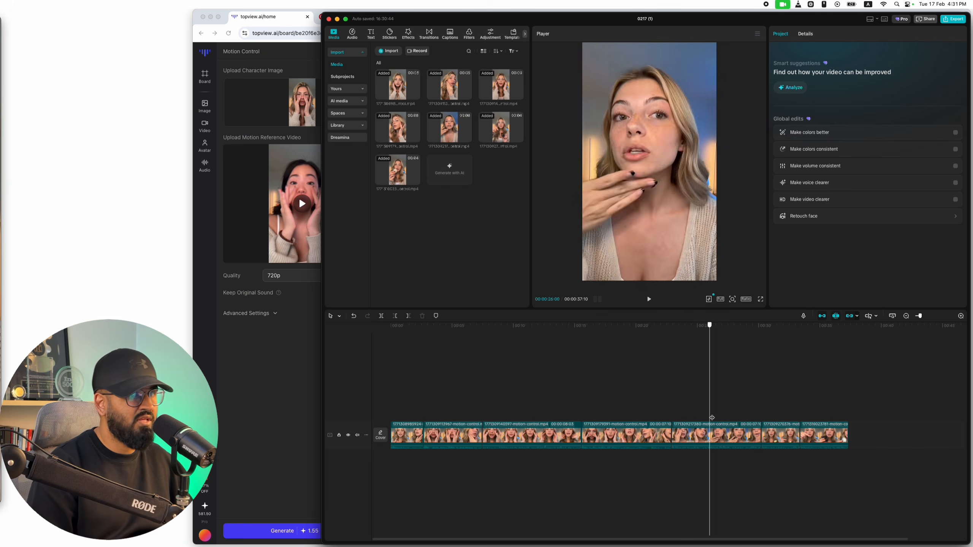
- Scrub back through the assembled influencer clips, select all of them on the timeline, and export the 0217 (1) project
left_click_drag(789, 415, 708, 418)
left_click_drag(645, 423, 568, 432)
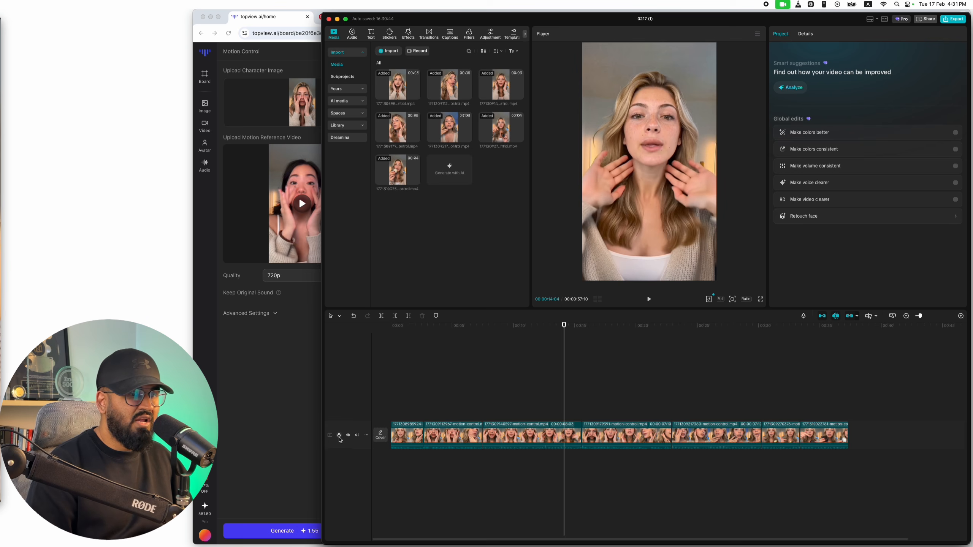
left_click_drag(855, 468, 396, 431)
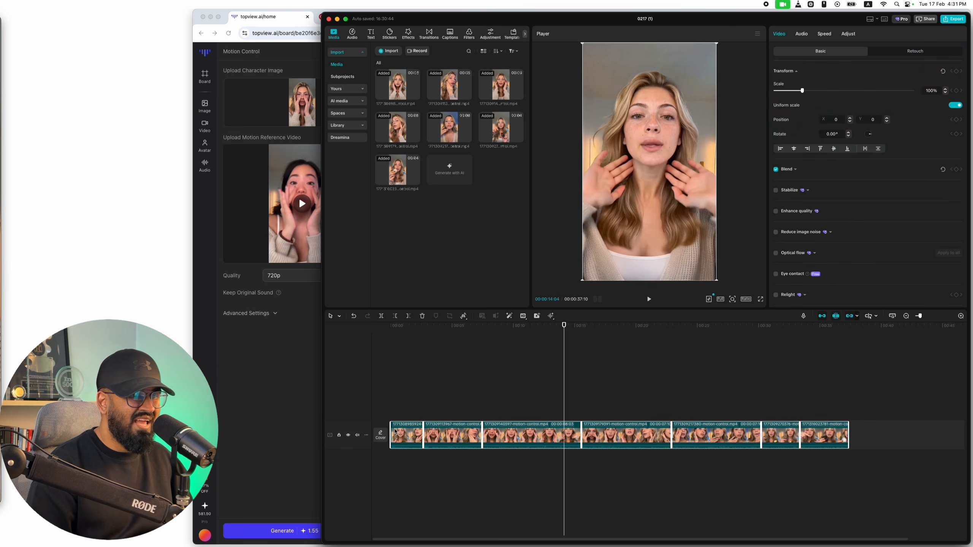
left_click(954, 19)
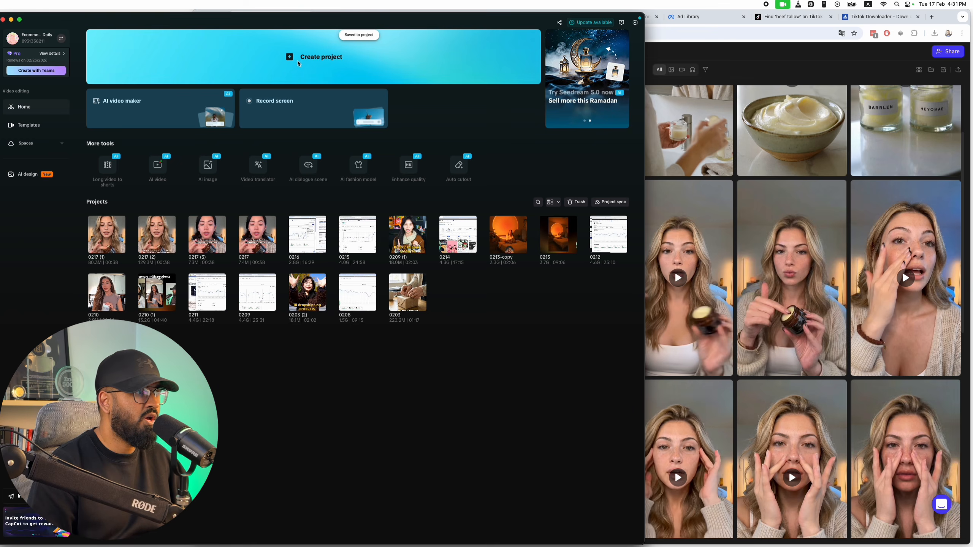
- Create a new CapCut project with the exported video 0217 (1).mp4 on the timeline and scrub through its opening scenes
left_click(298, 63)
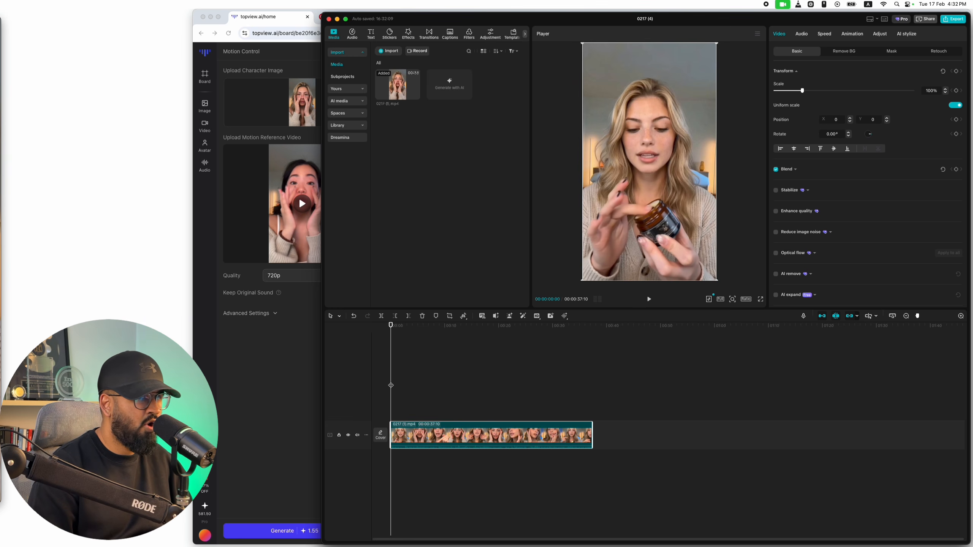
left_click_drag(390, 385, 453, 394)
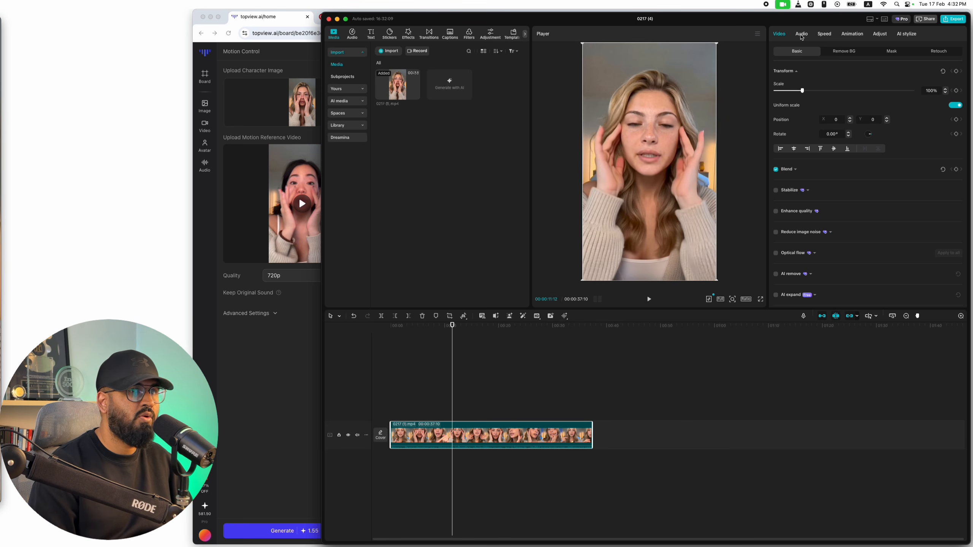
- Apply the Chill Girl voice character to the 0217 (1).mp4 clip
left_click(801, 36)
left_click(917, 52)
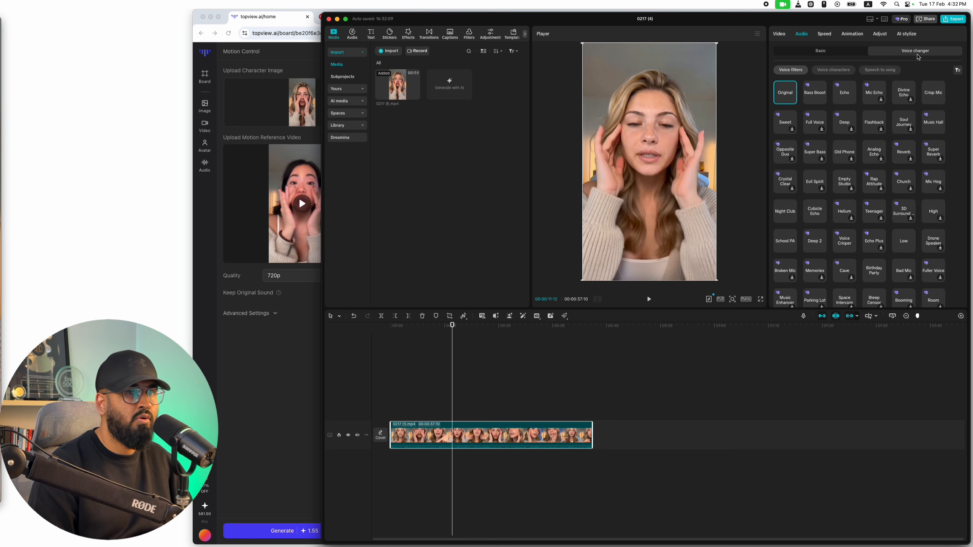
left_click(835, 71)
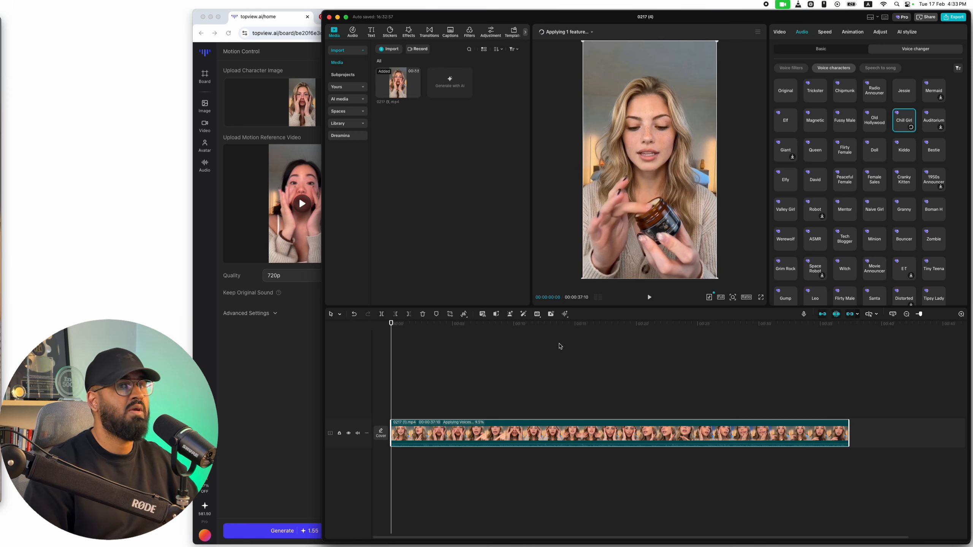
- Review the 0217 (2) project by scrubbing its timeline and inspecting the compound clip and the Empty Room Ambient Noise Sound Effect track
left_click_drag(571, 387, 627, 390)
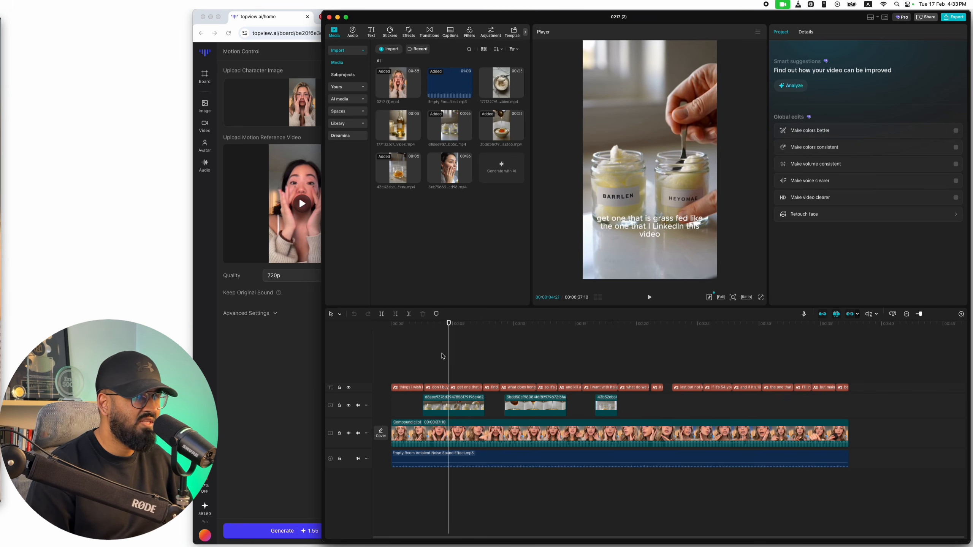
left_click_drag(449, 353, 638, 358)
left_click(539, 448)
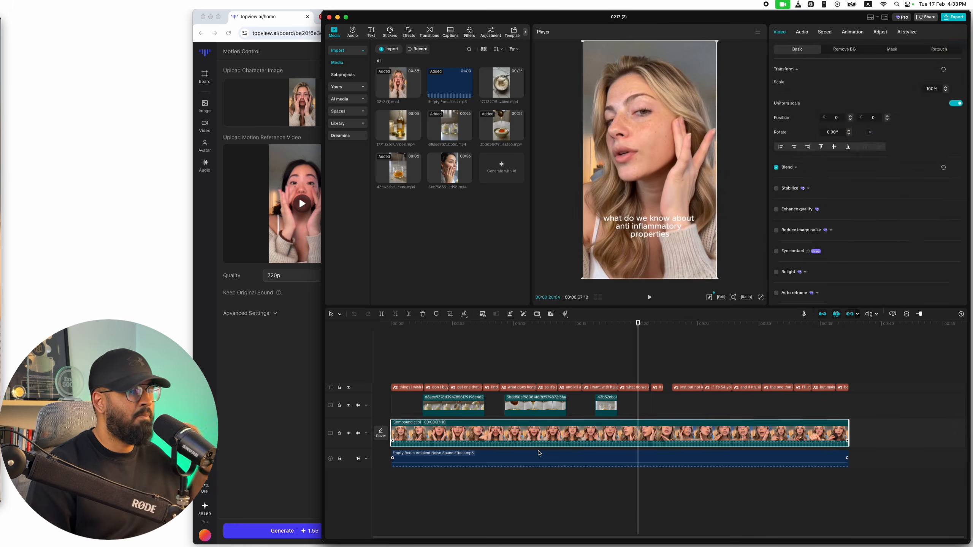
left_click(540, 454)
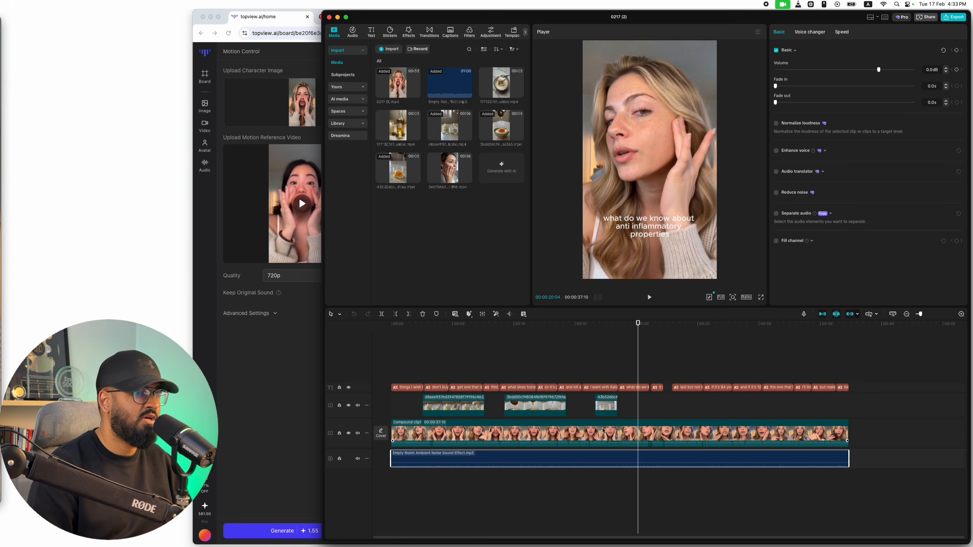
left_click_drag(640, 358, 475, 351)
left_click_drag(427, 351, 524, 344)
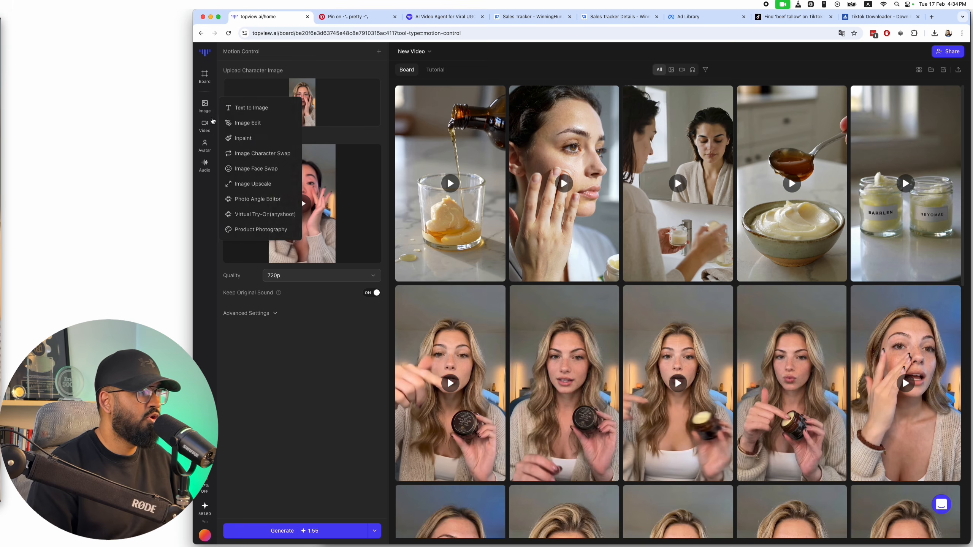
- Switch to Topview and set up a Text to Video generation with the Kling 2.6 model
mouse_move(204, 124)
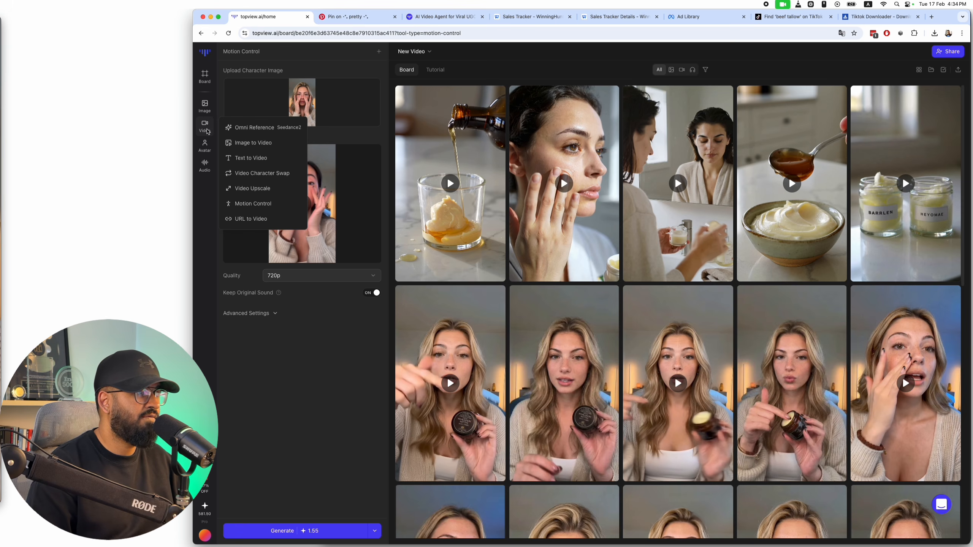
left_click(303, 156)
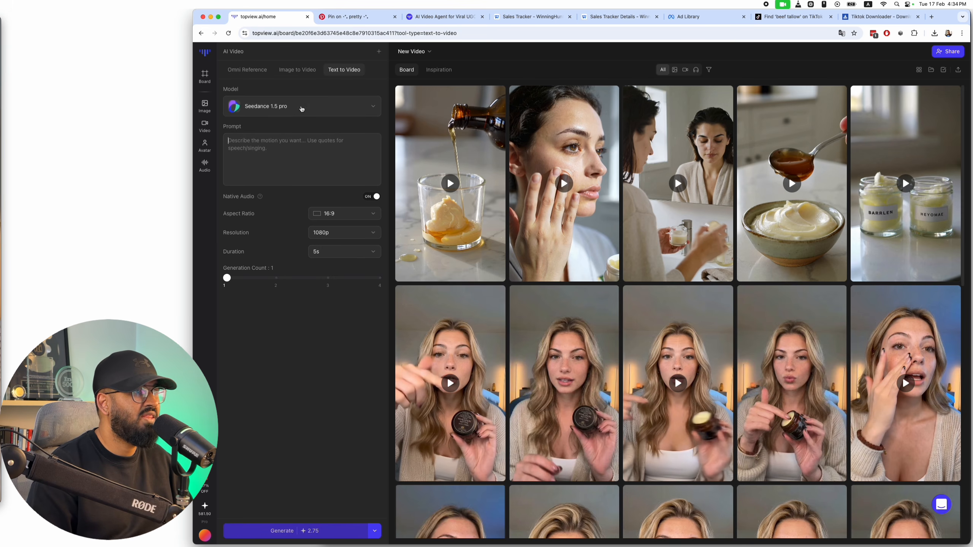
left_click(303, 106)
mouse_move(370, 150)
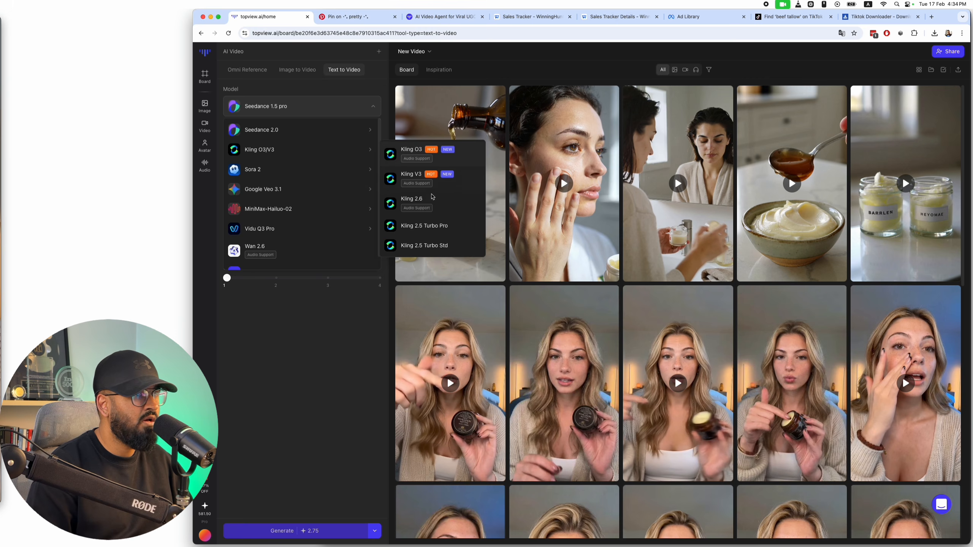
left_click(412, 201)
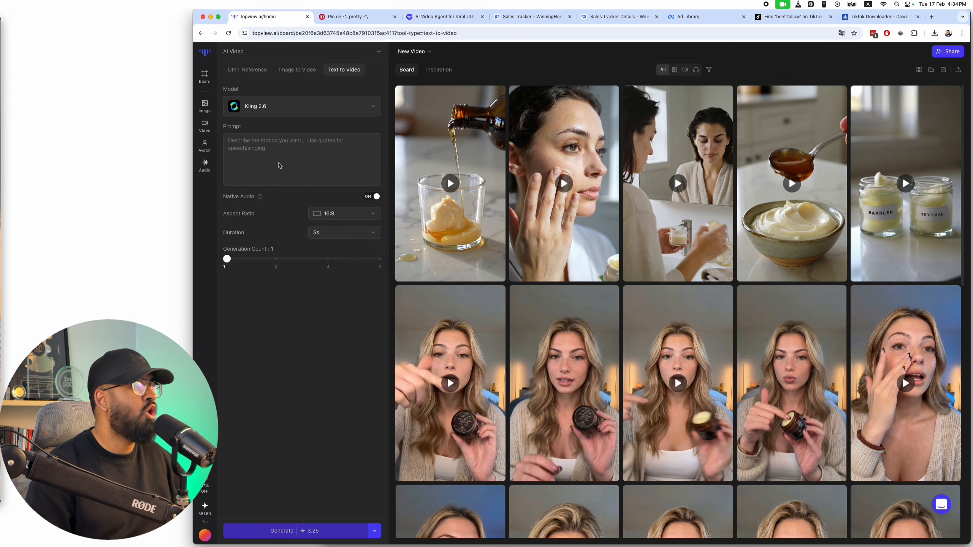
- Switch back to CapCut's 0217 (2) project and scrub through the timeline to review how the B-roll clips fit the captions
left_click(839, 109)
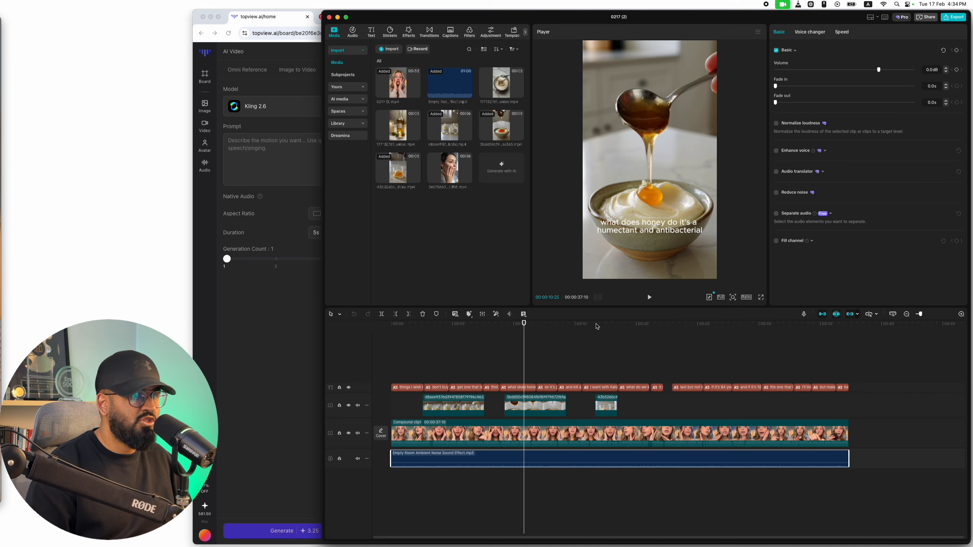
left_click_drag(524, 338, 733, 364)
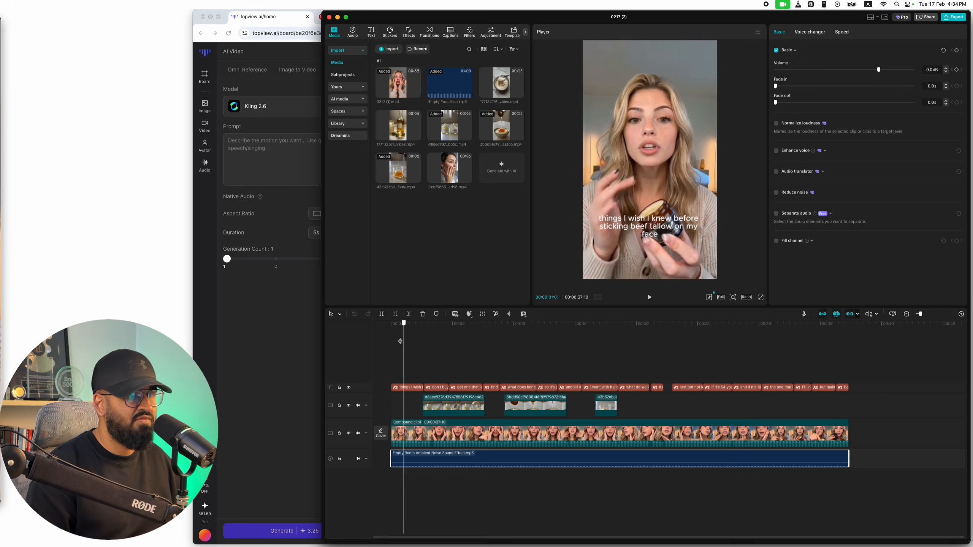
left_click(385, 336)
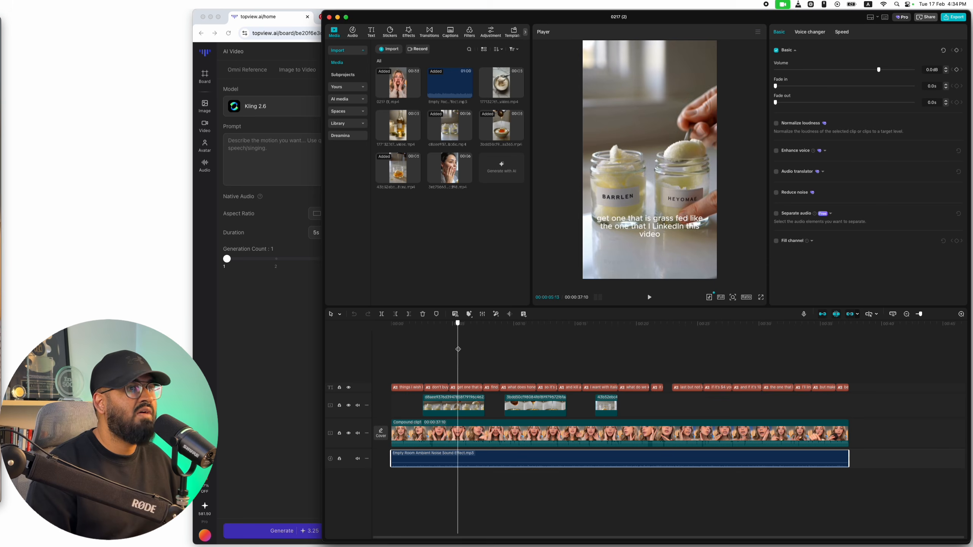
left_click(401, 345)
left_click_drag(400, 345, 536, 332)
left_click(435, 349)
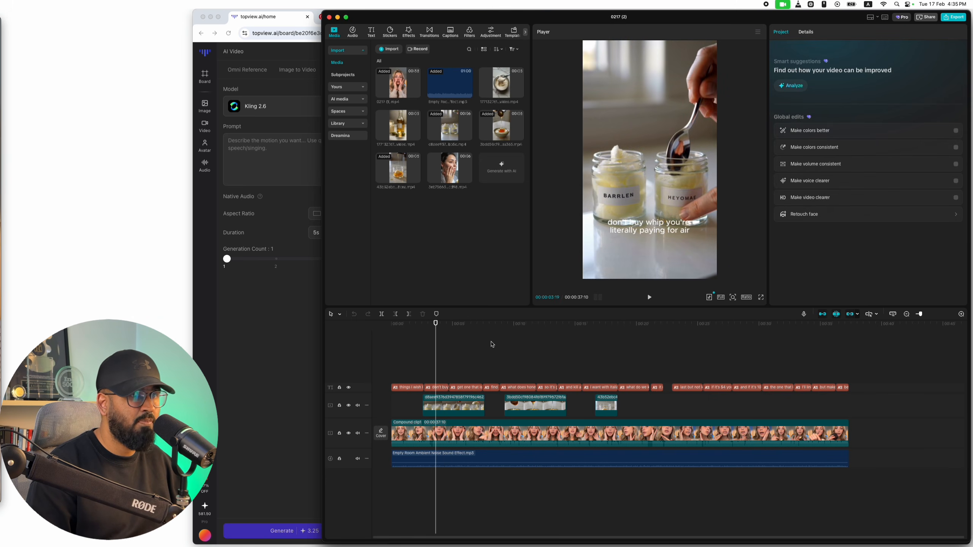
- Apply the white preset style with a black outline to all main captions and scrub the timeline to check them
left_click(451, 30)
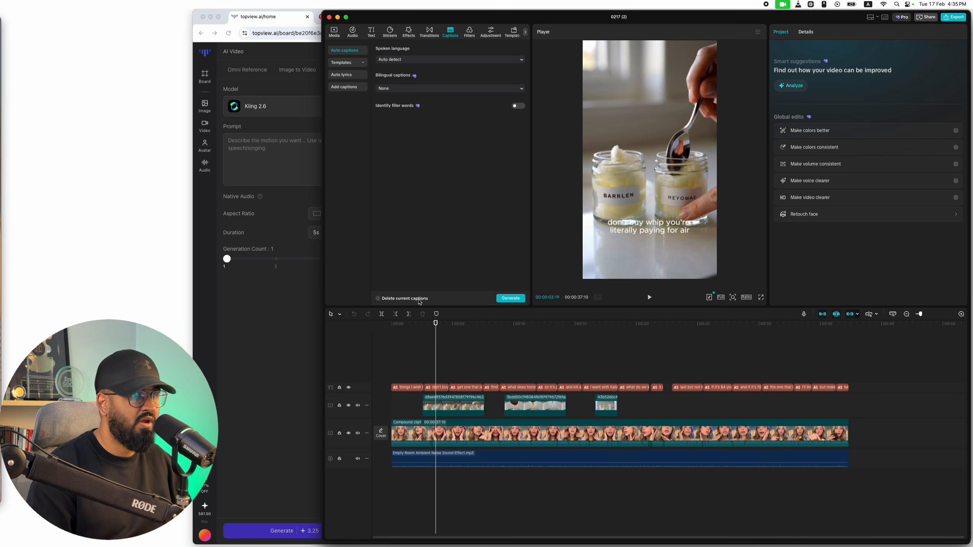
left_click(399, 383)
left_click(408, 389)
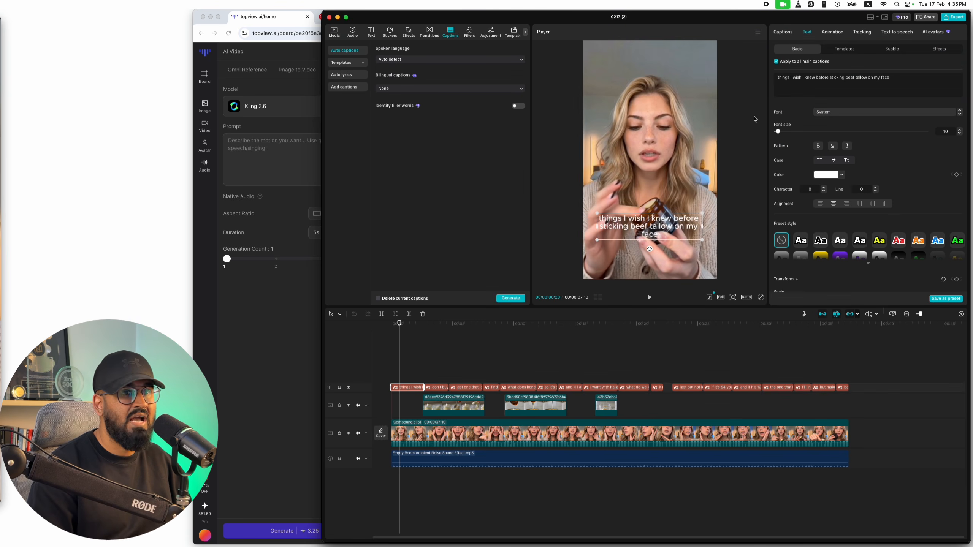
left_click(802, 244)
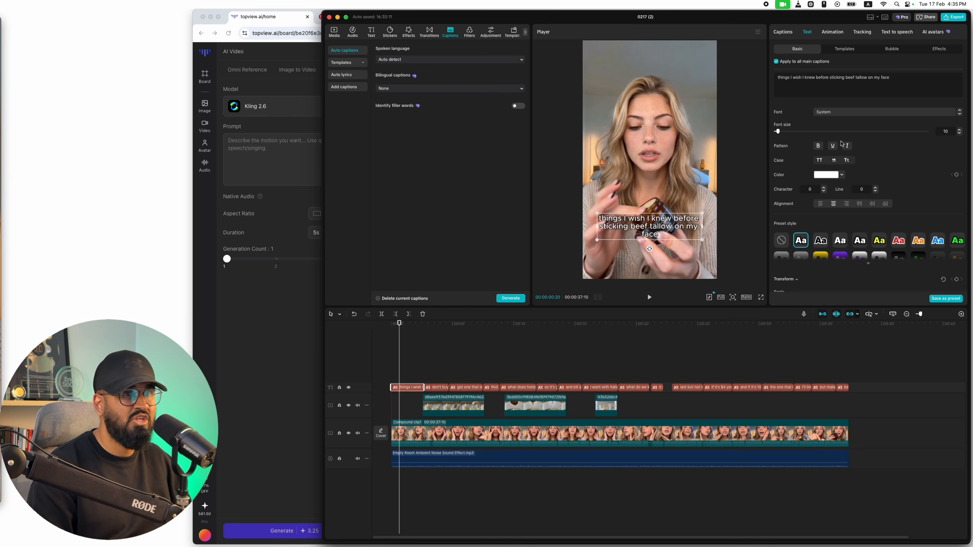
left_click_drag(781, 131, 780, 133)
left_click_drag(397, 349, 784, 368)
left_click_drag(683, 373, 451, 374)
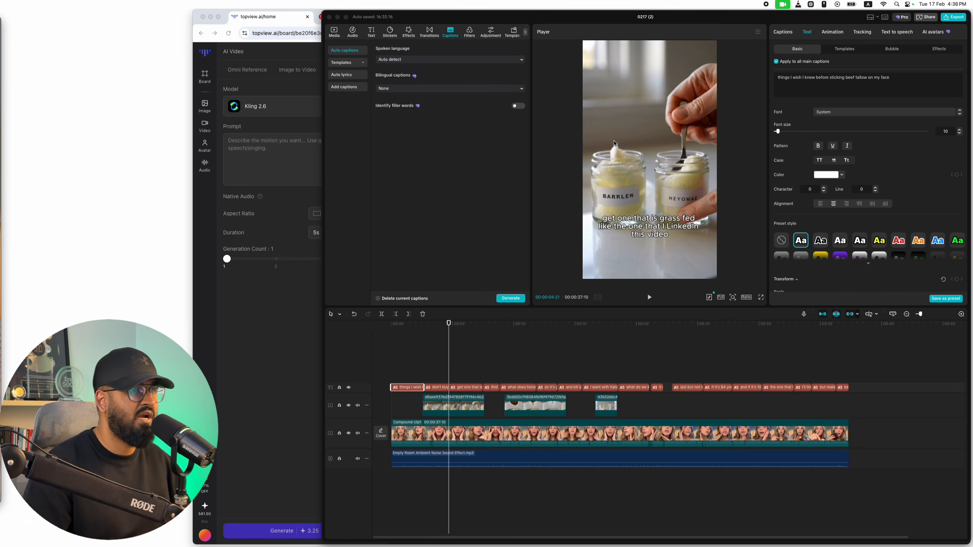
- Switch to the browser and view the WinningHunter sales tracker details for Based Supplies
key("ctrl+Up")
left_click(535, 92)
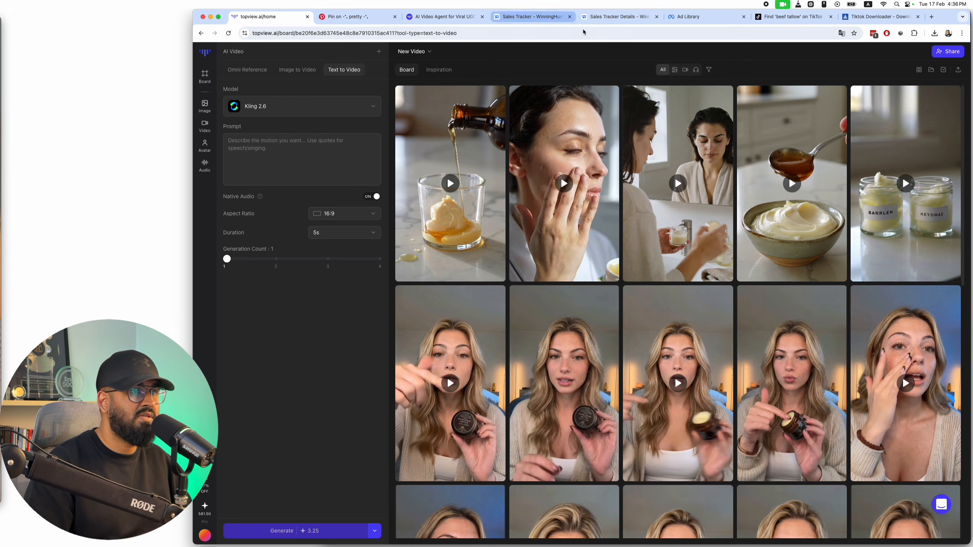
left_click(613, 16)
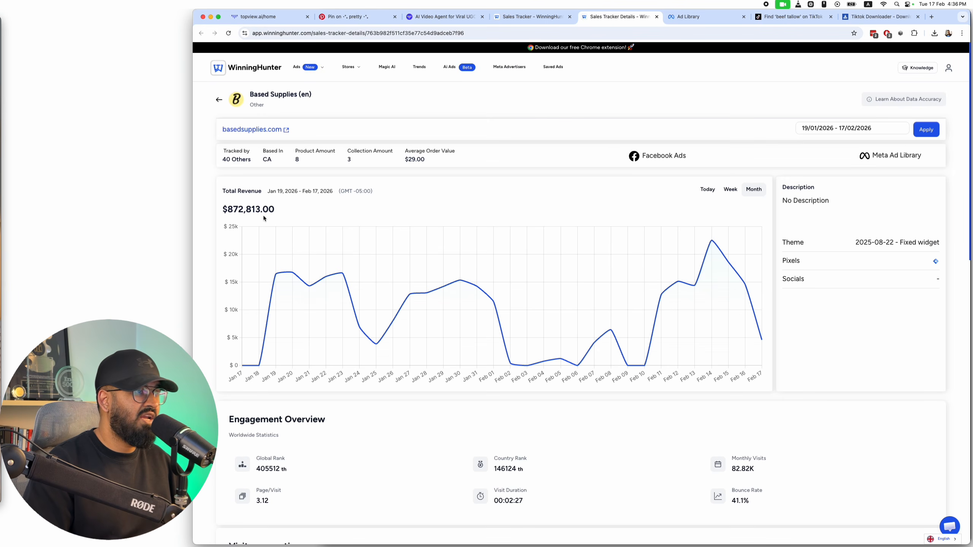